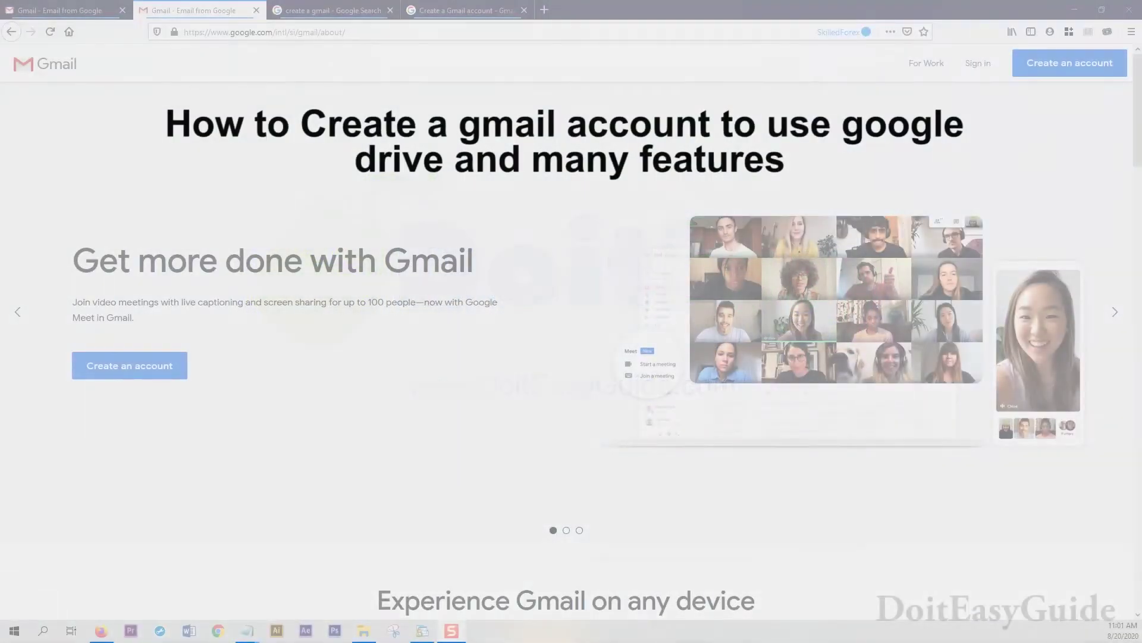
Review the gmail.com text in the note, then return to the browser.
key("alt+Tab")
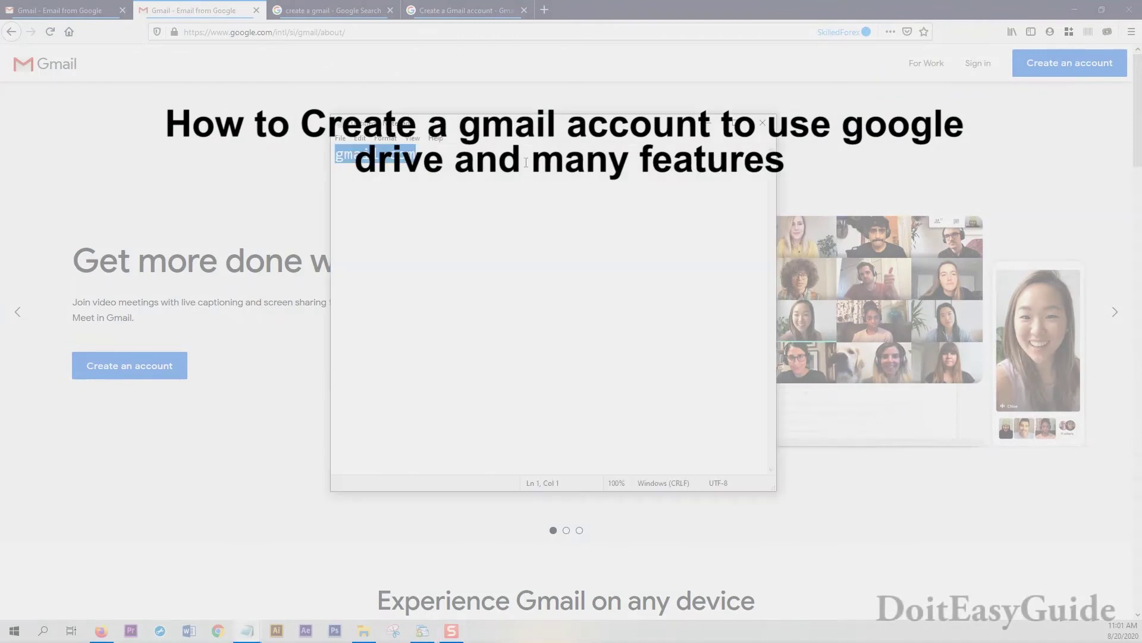
left_click(458, 149)
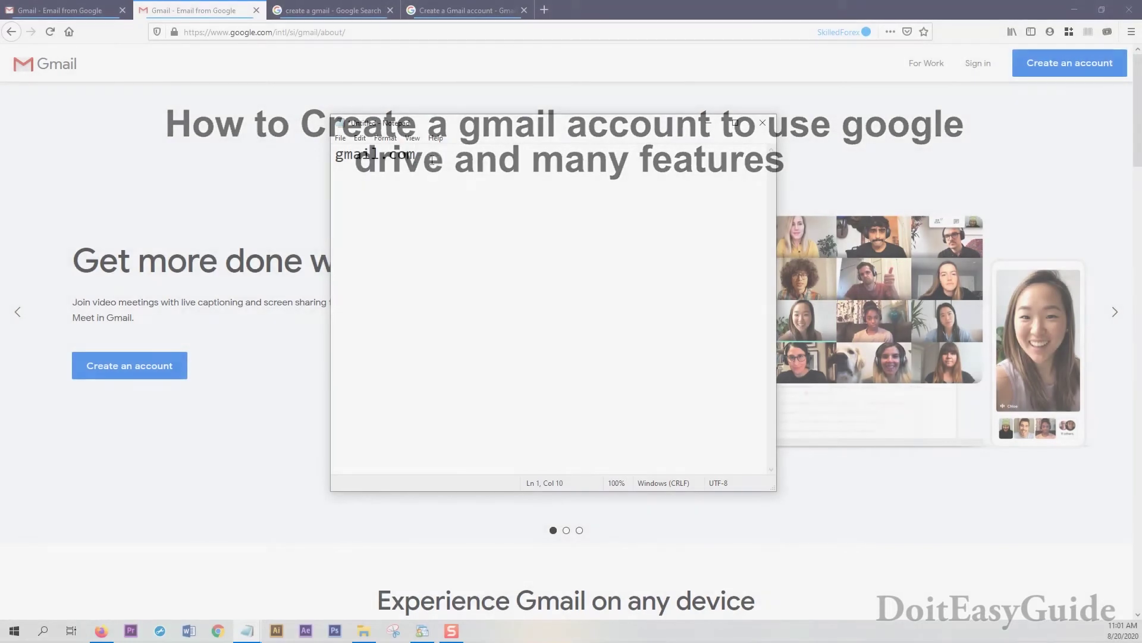
left_click_drag(418, 156, 332, 160)
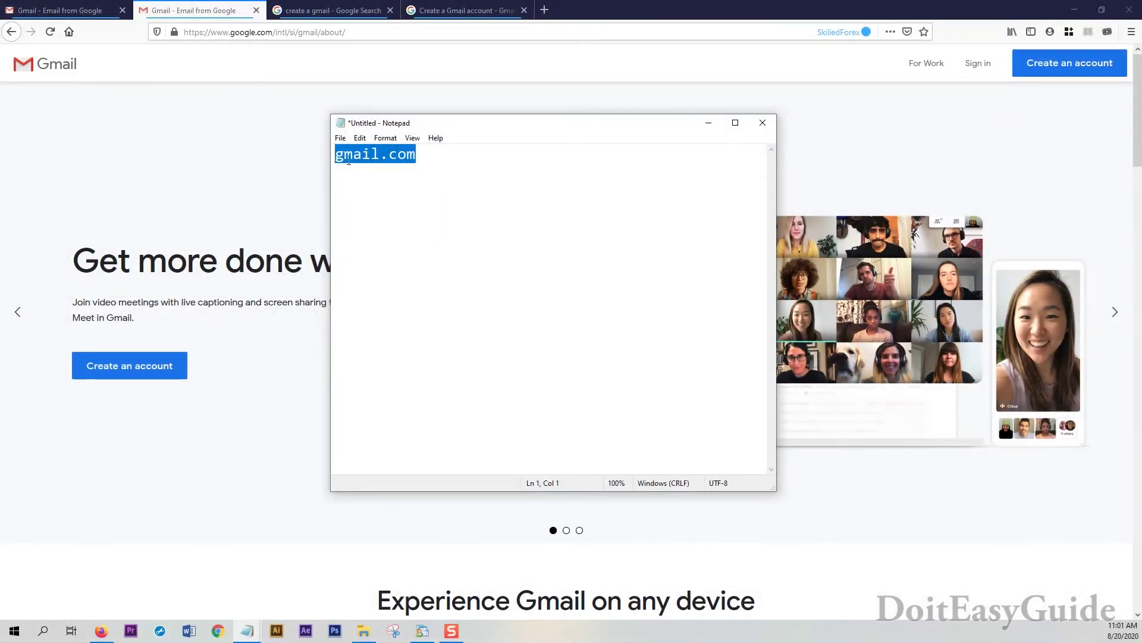
left_click(439, 156)
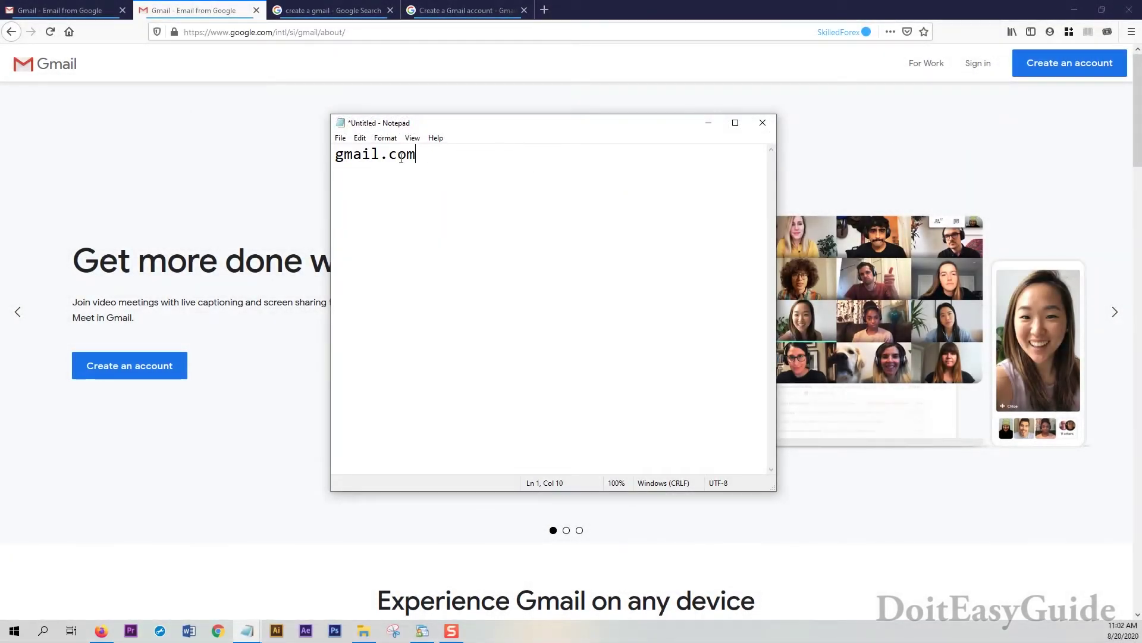
left_click(364, 45)
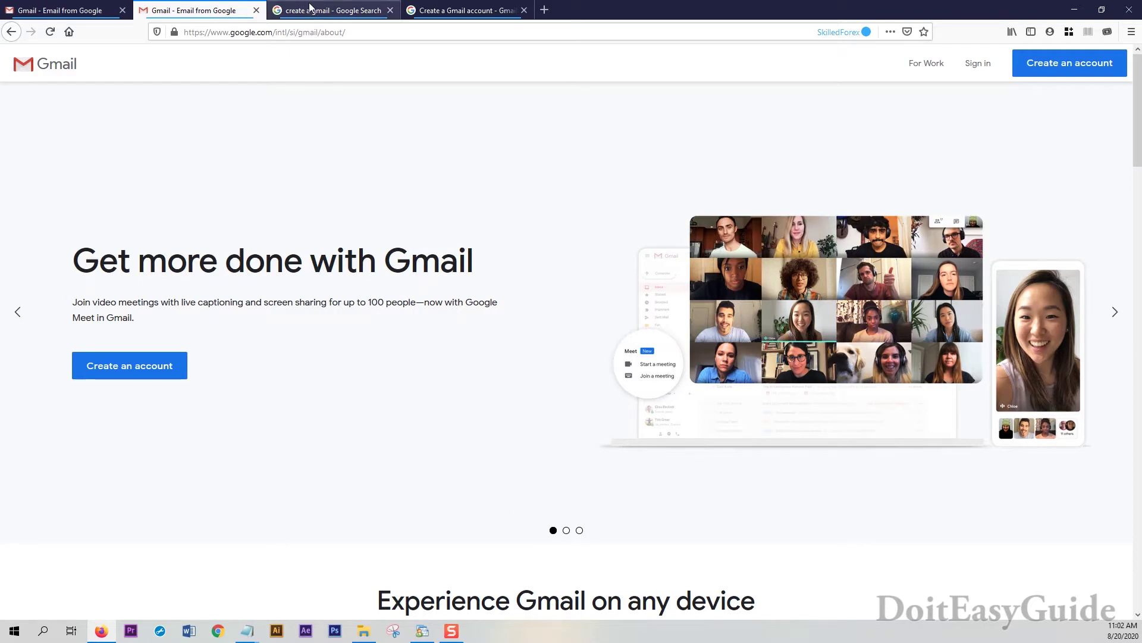
Check the search results and signup tab, close the signup tab, and land on the Gmail about page.
left_click(327, 8)
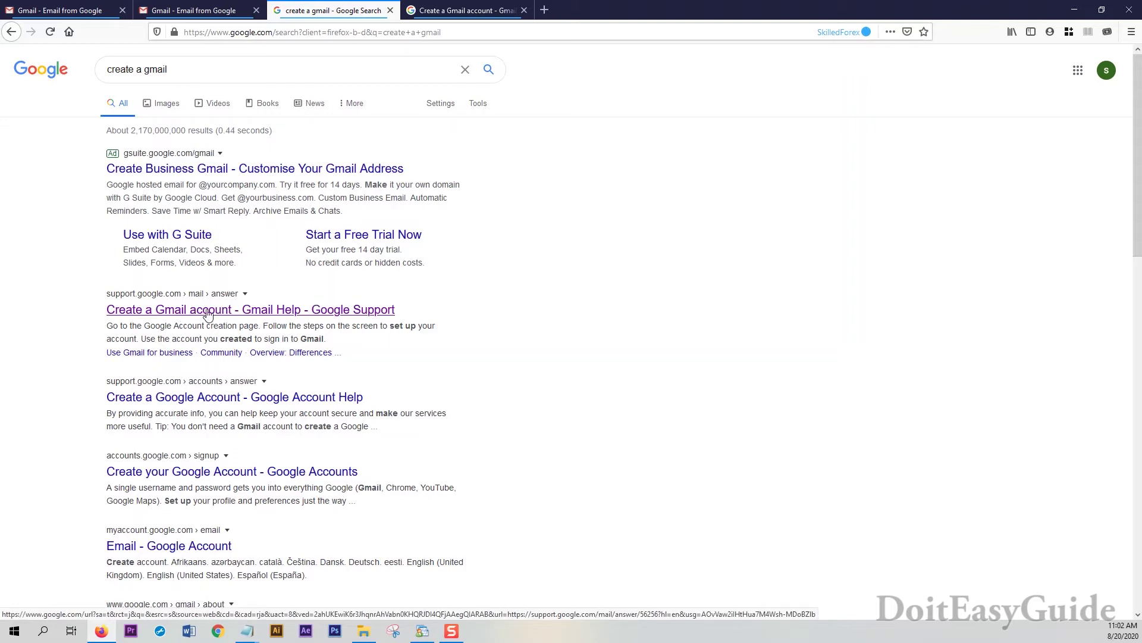
left_click(471, 8)
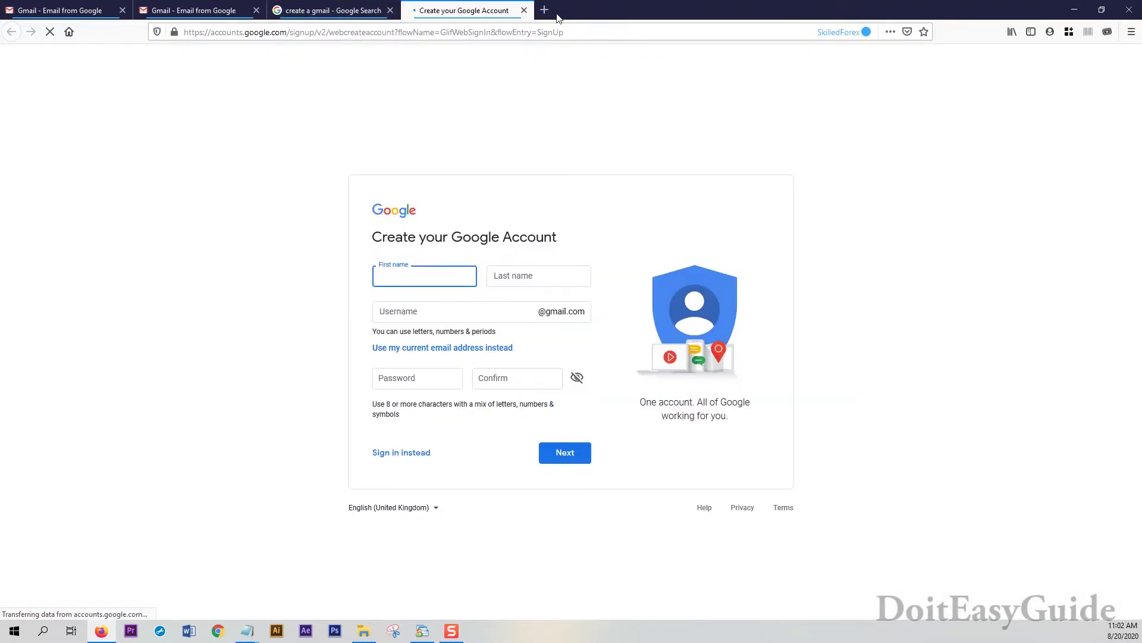
left_click(523, 11)
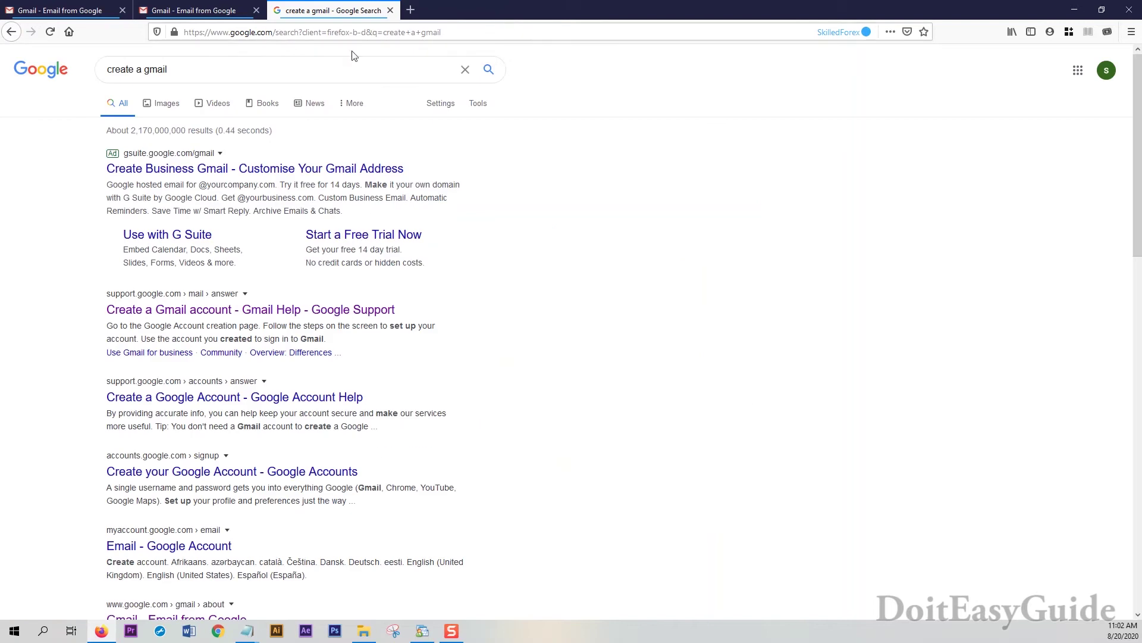
left_click(190, 10)
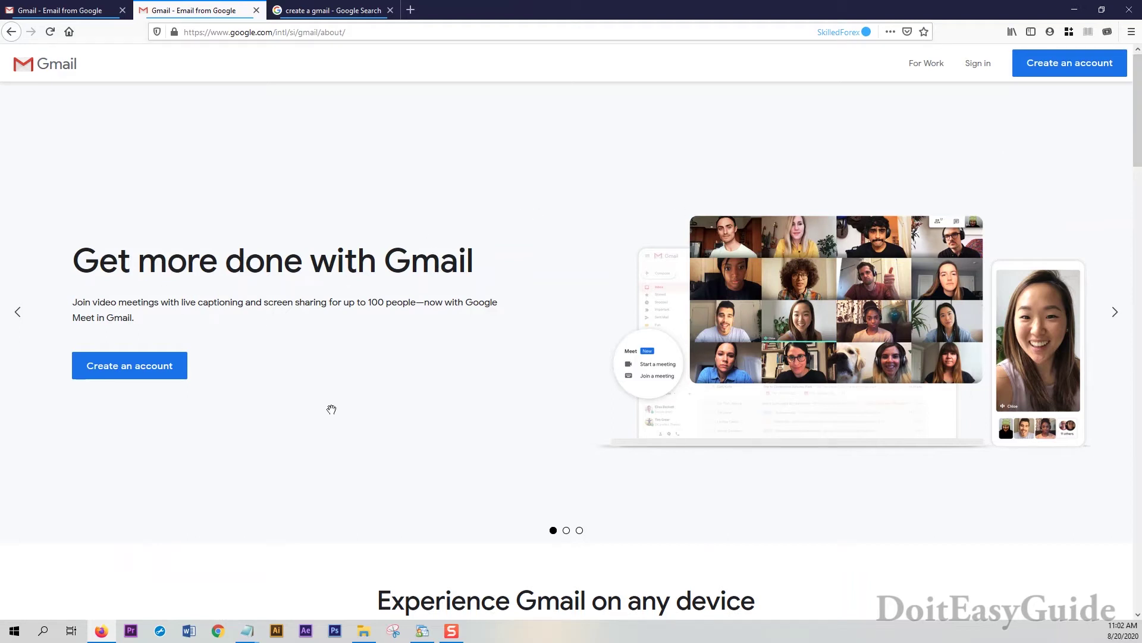
left_click_drag(1140, 119, 1057, 234)
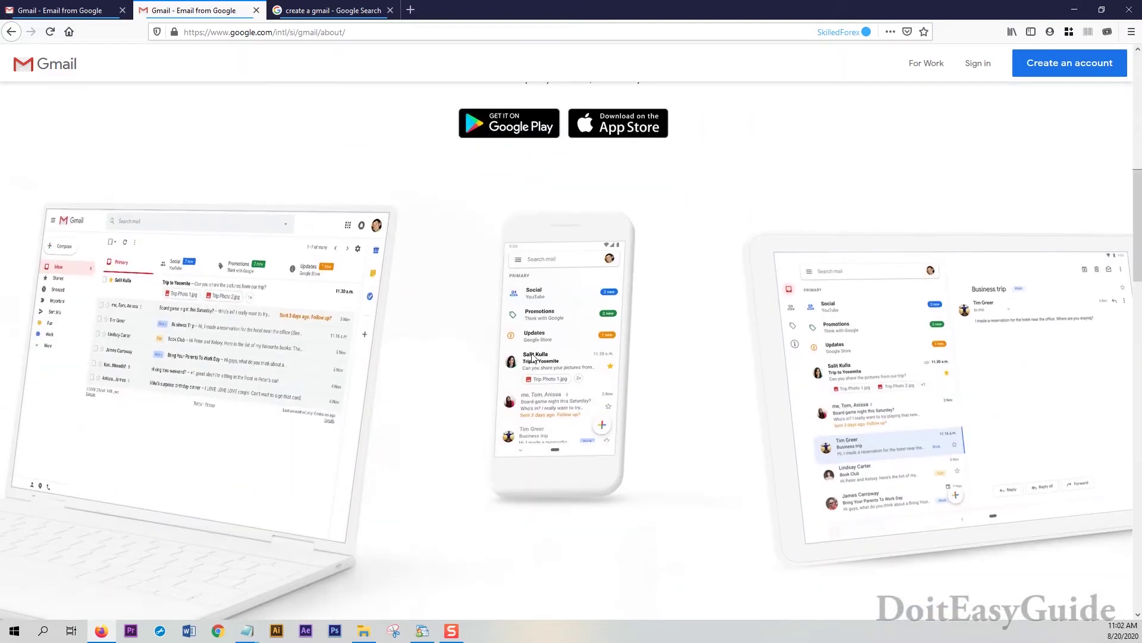
scroll(740, 326, "down", 3)
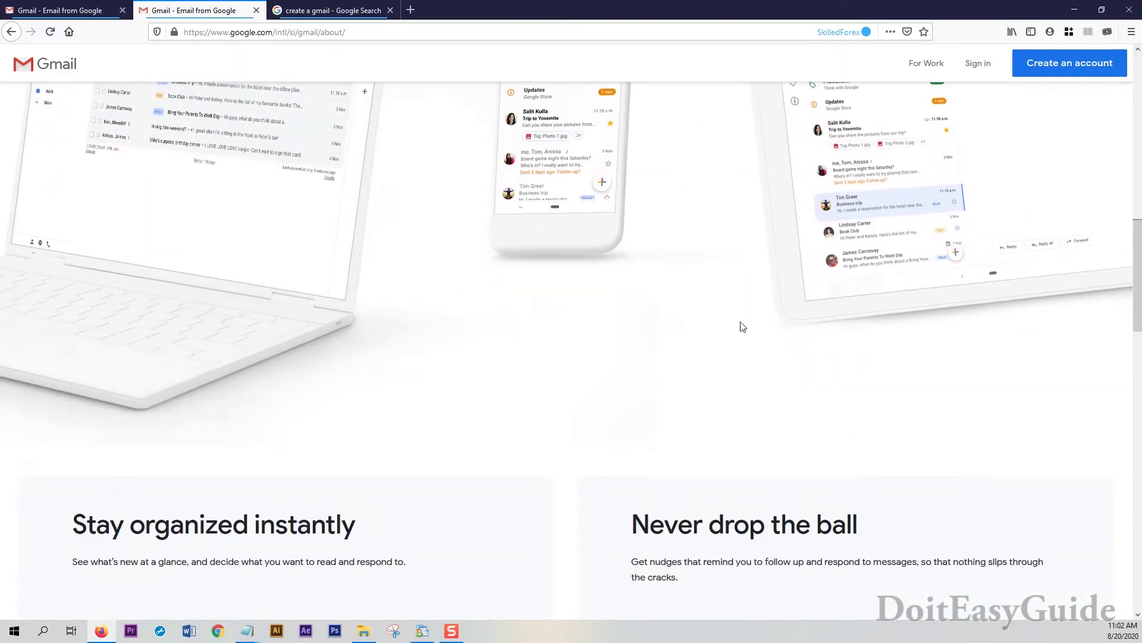
scroll(709, 345, "up", 1)
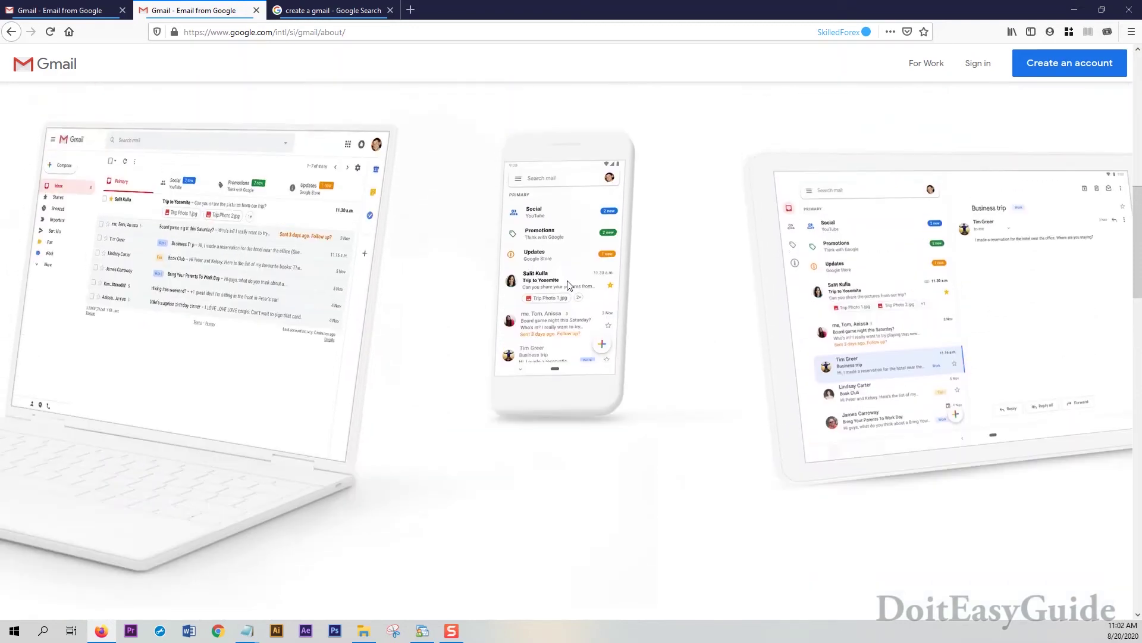
scroll(568, 288, "down", 4)
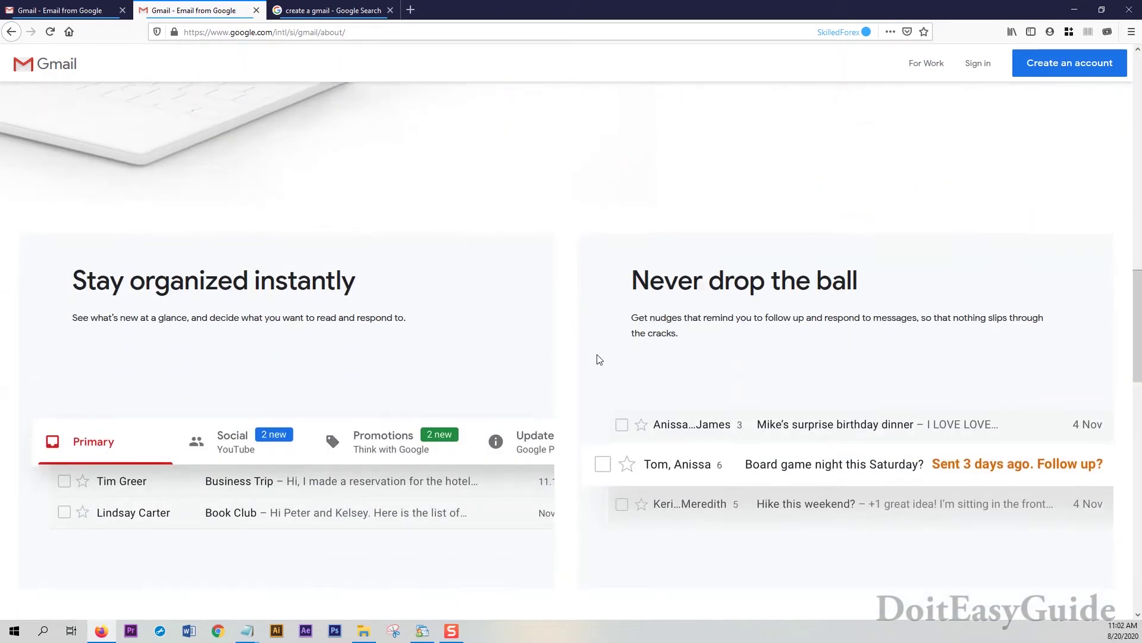
scroll(598, 360, "down", 2)
scroll(843, 324, "down", 3)
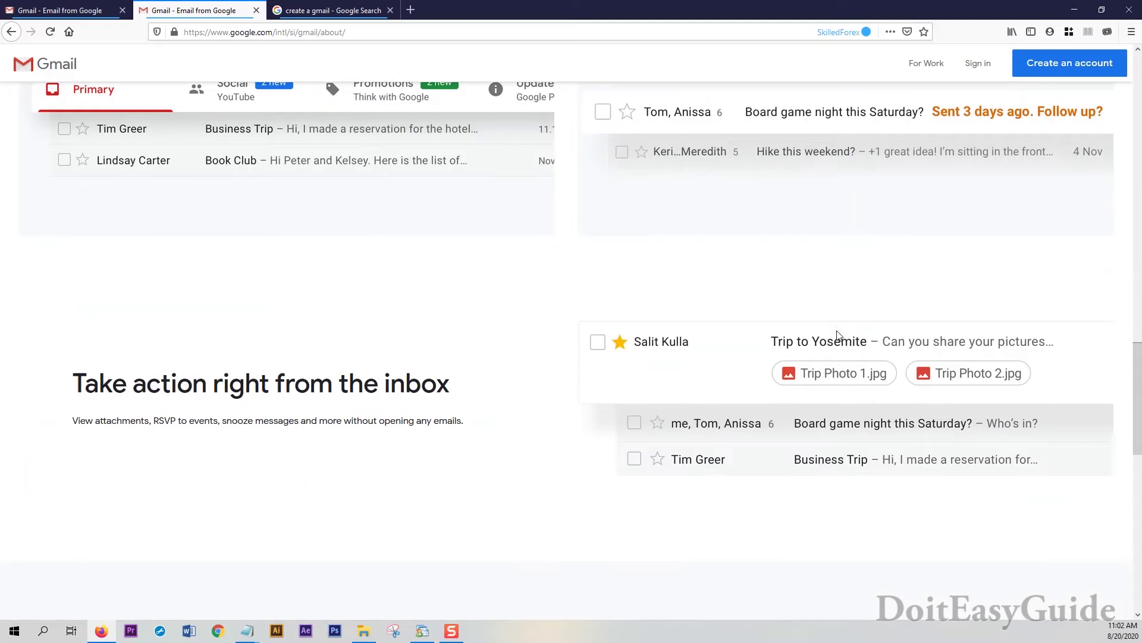
scroll(875, 375, "down", 3)
scroll(898, 404, "down", 2)
scroll(898, 407, "down", 1)
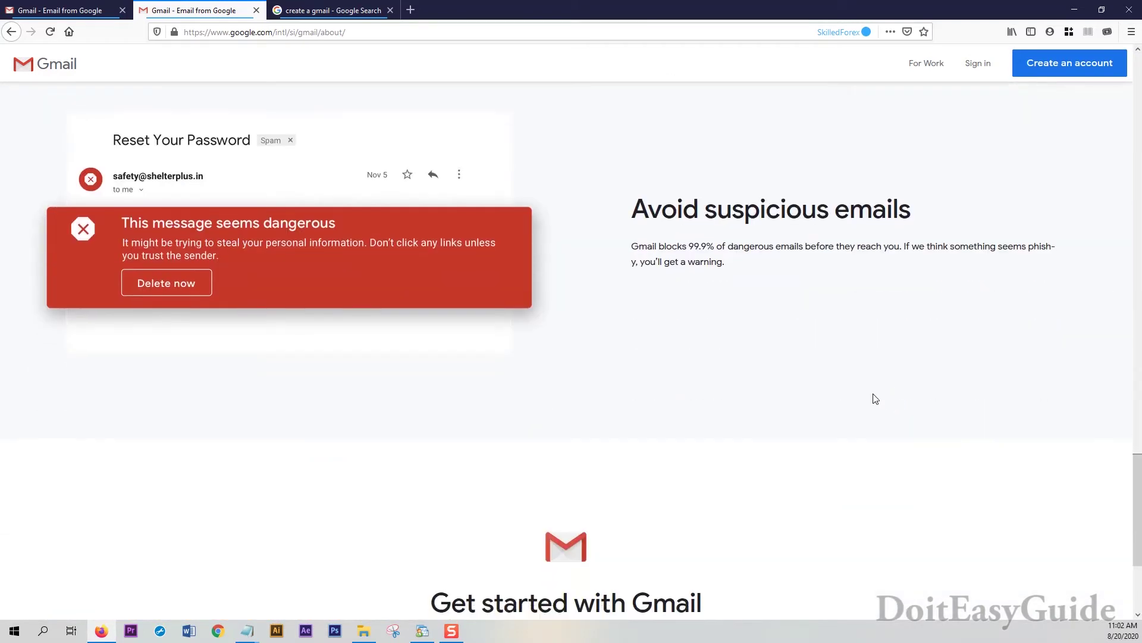
scroll(919, 317, "down", 2)
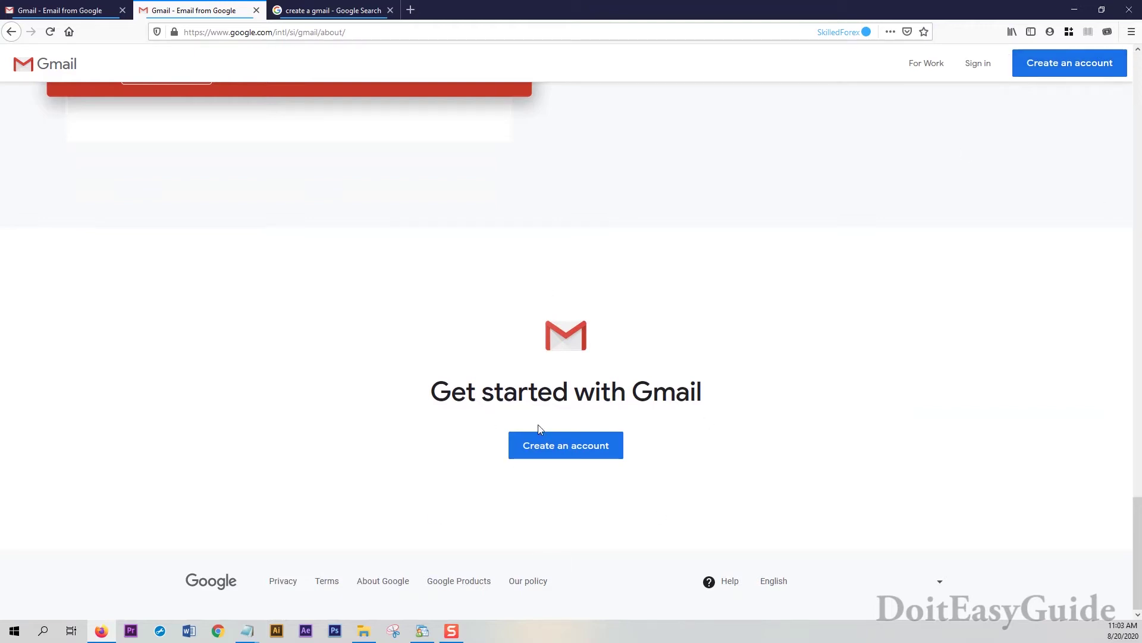
Start a new Google account and begin entering the username.
left_click(554, 449)
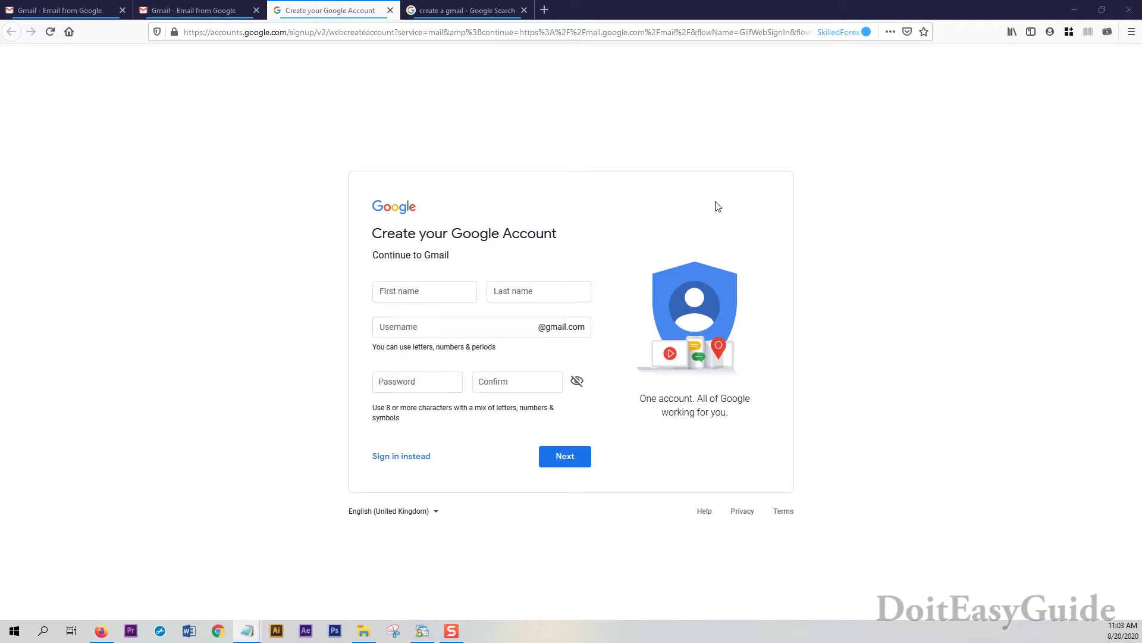
left_click(511, 325)
type("z")
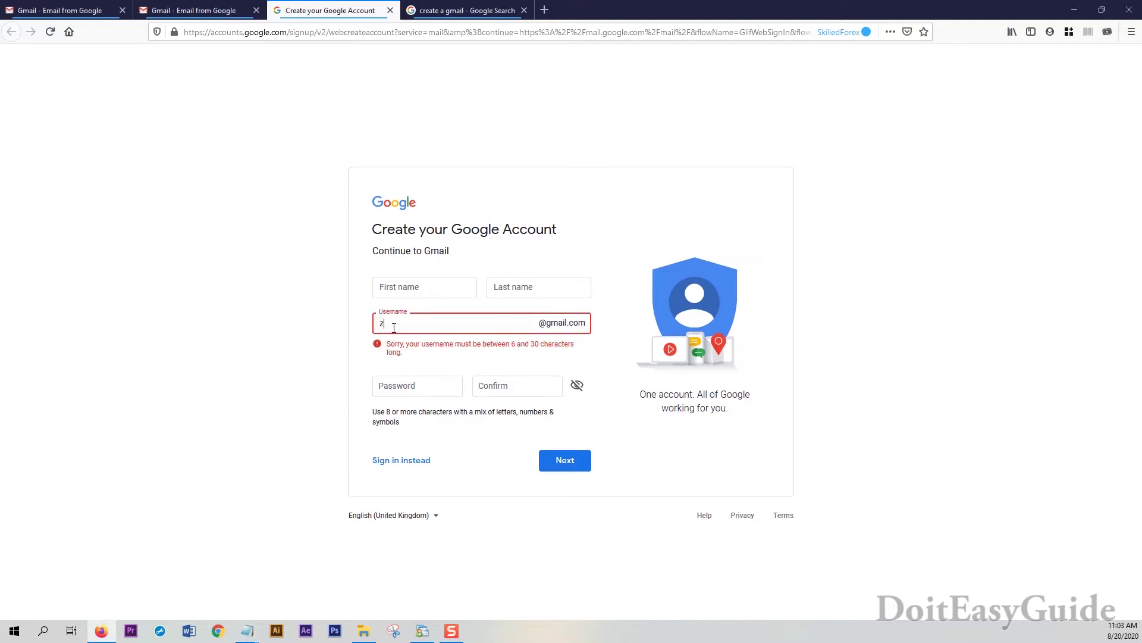
left_click(393, 328)
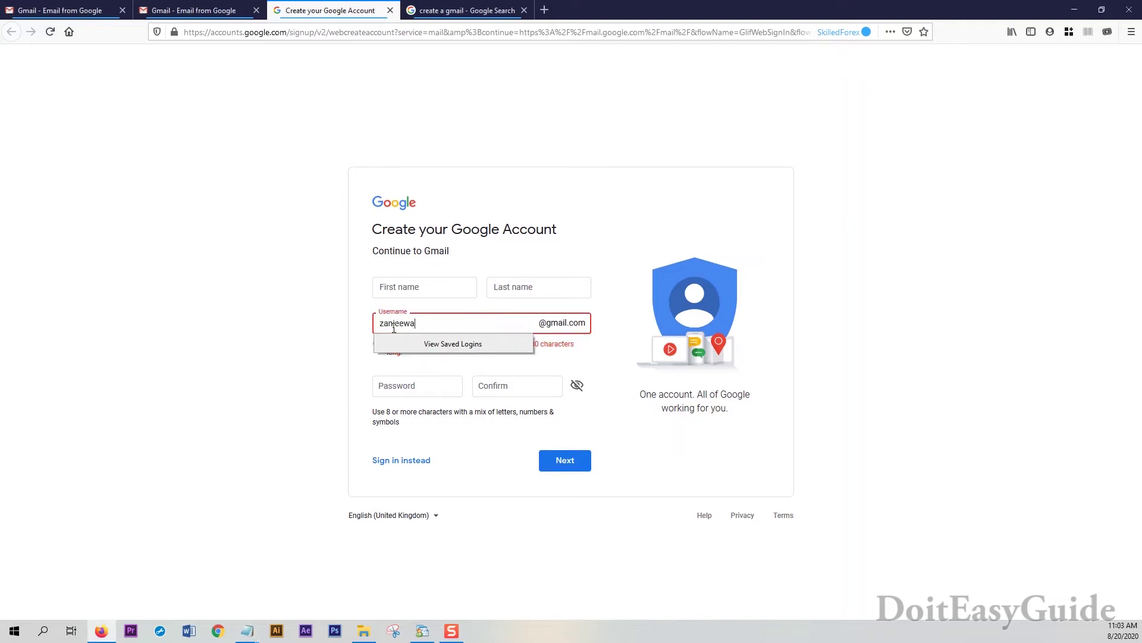
left_click(326, 334)
Fill in the first name, last name and username on the signup form.
left_click(403, 288)
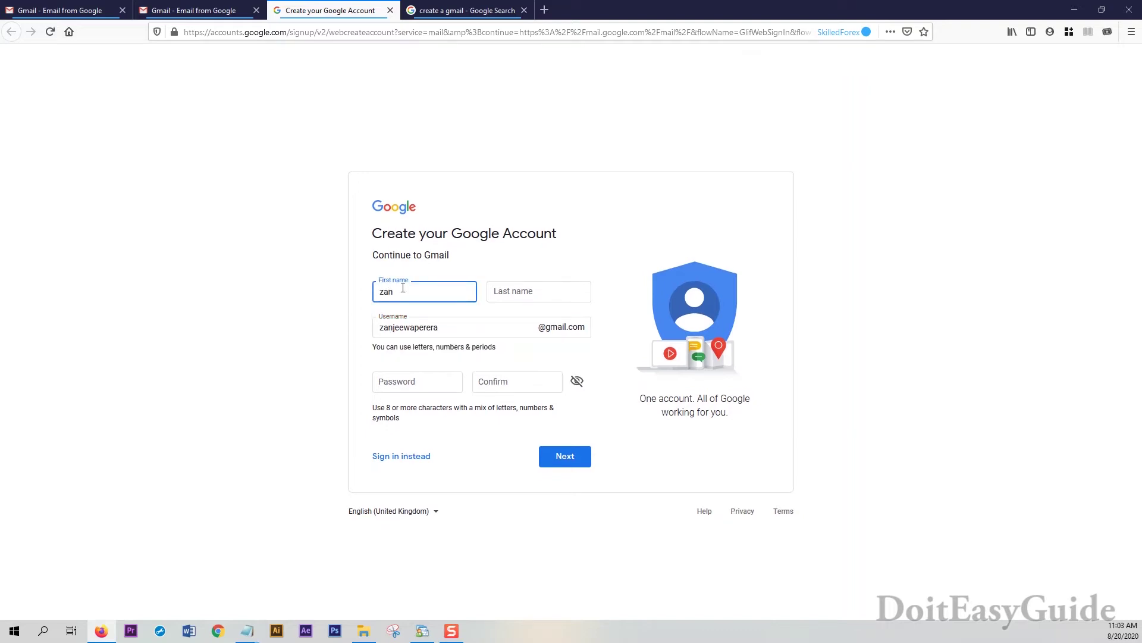
type("a")
key("Tab")
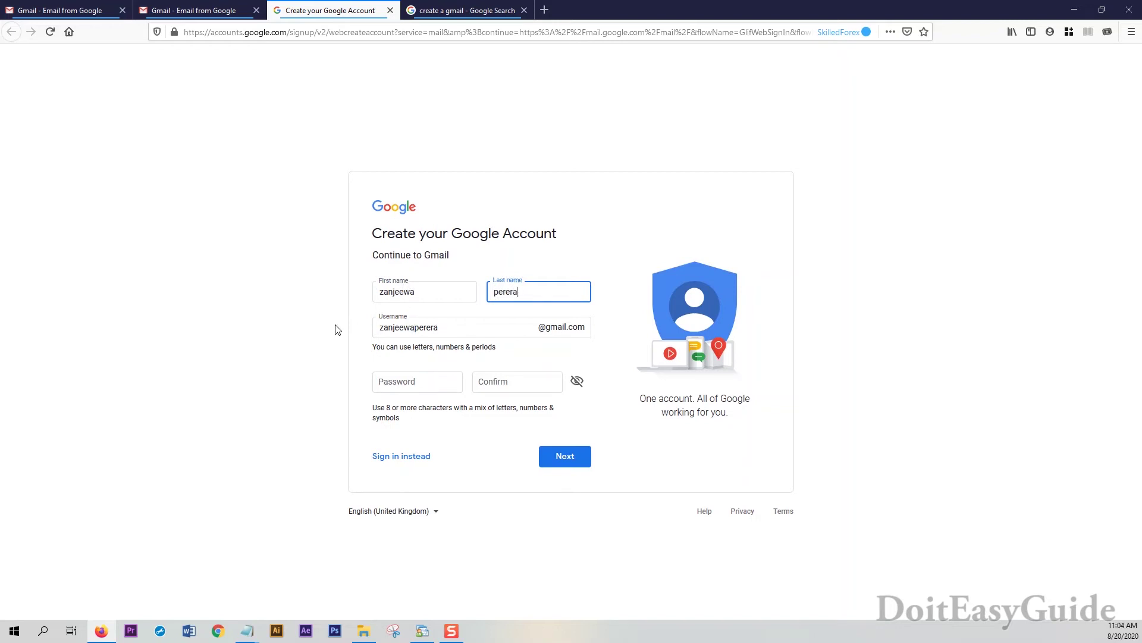
left_click_drag(462, 327, 314, 316)
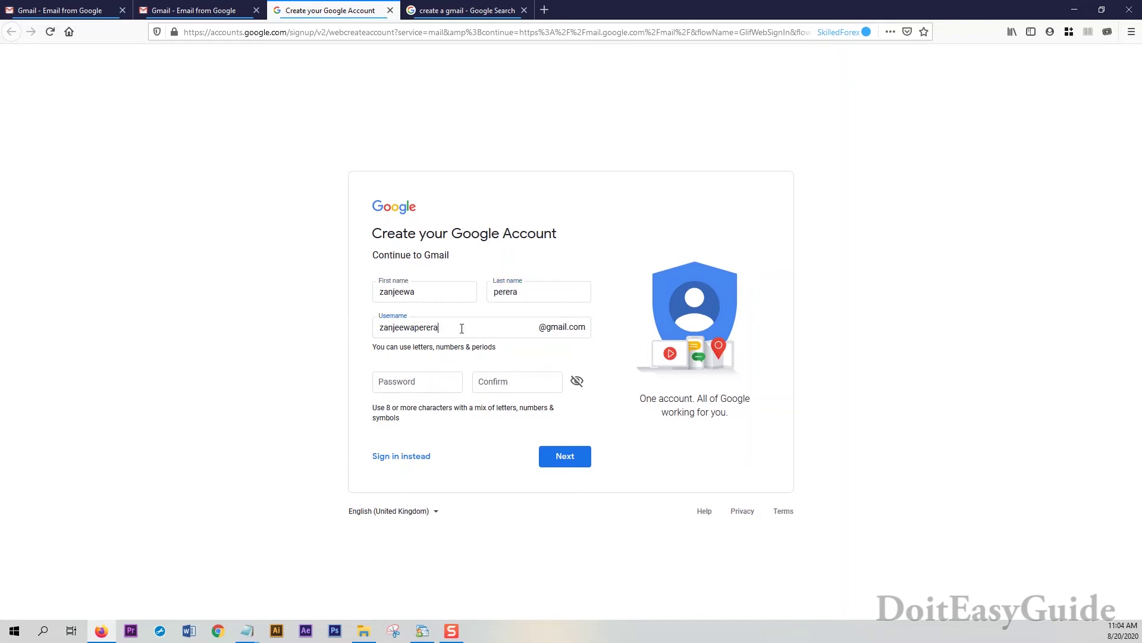
left_click(314, 317)
left_click(536, 294)
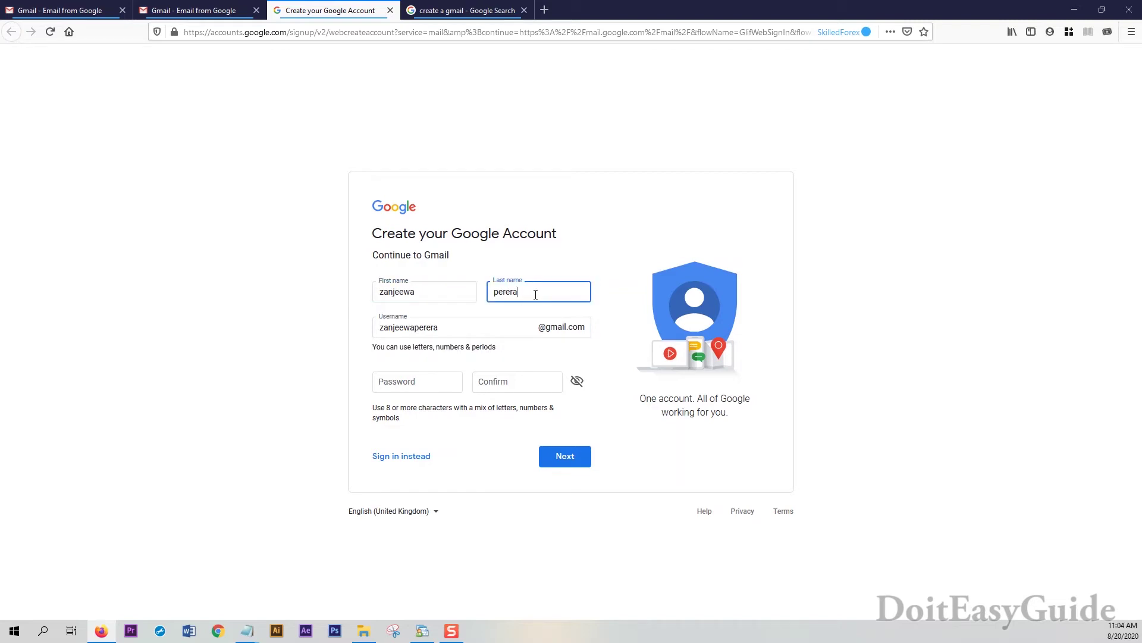
Enter and confirm the account password, then submit the signup details with Next.
left_click(419, 378)
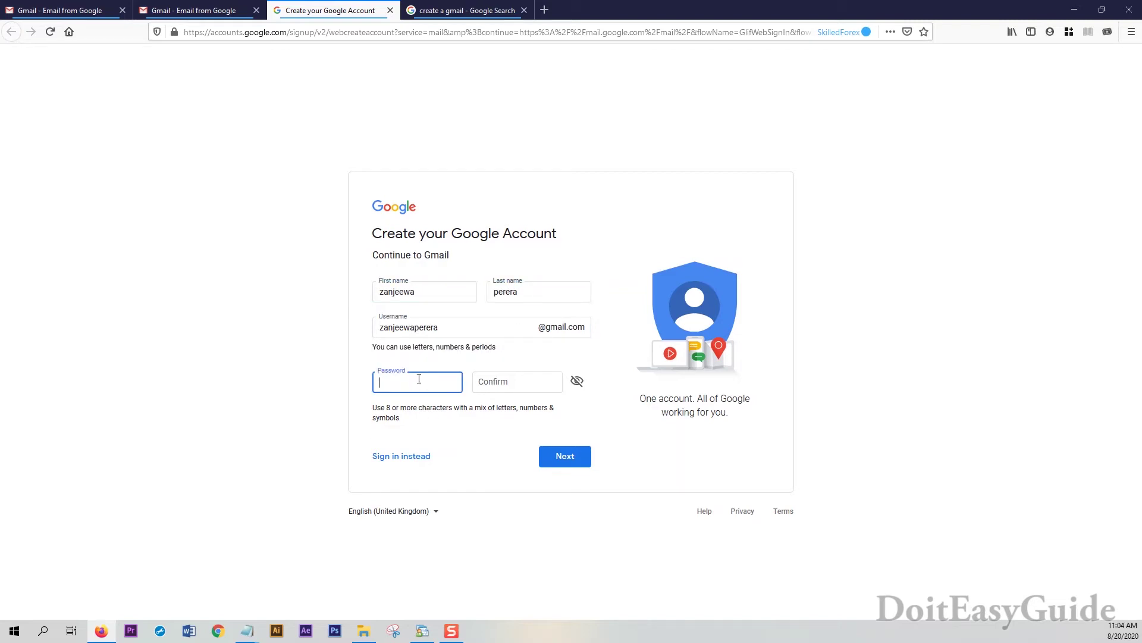
left_click(265, 343)
left_click(401, 381)
type("z")
key("Tab")
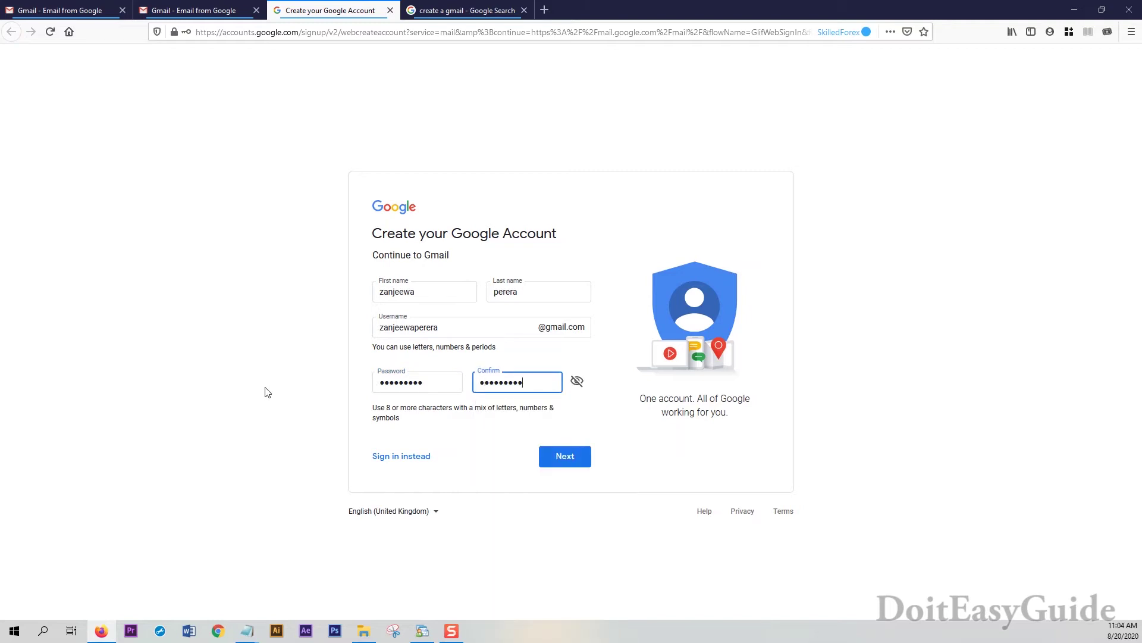
left_click(266, 404)
left_click(580, 460)
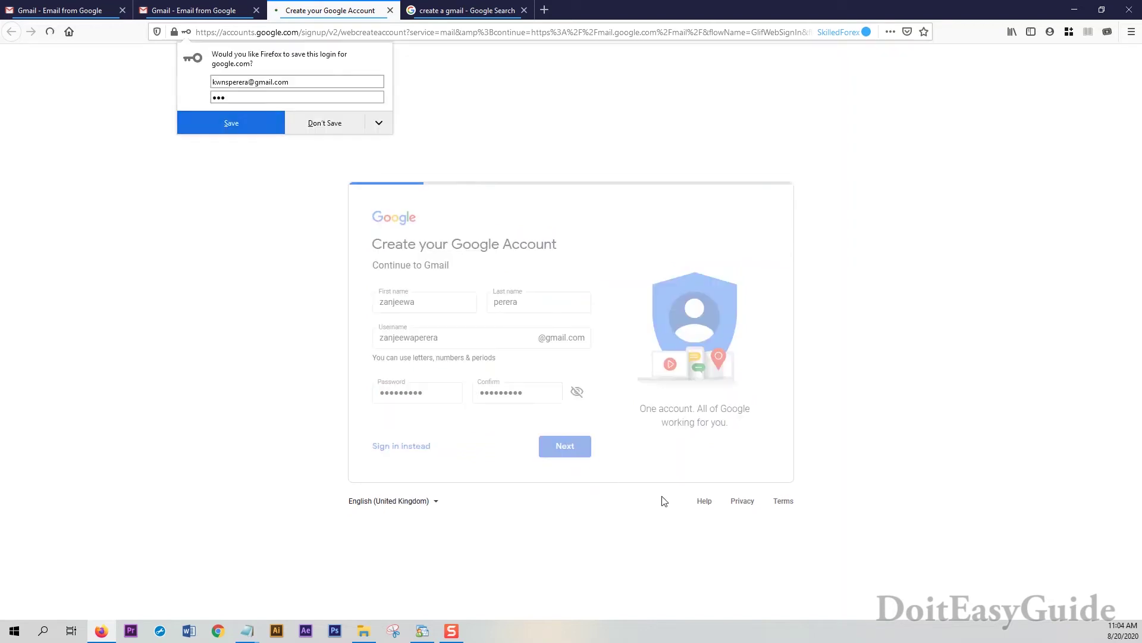
Decline Firefox's offer to save the login for the new account.
left_click(329, 127)
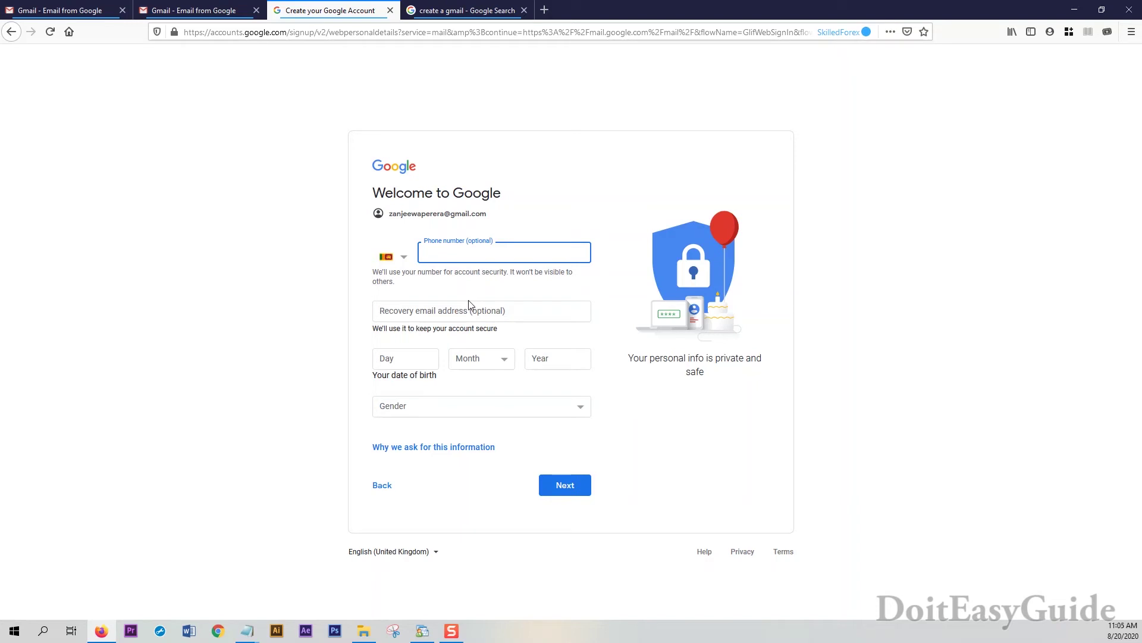
left_click(407, 362)
type("18")
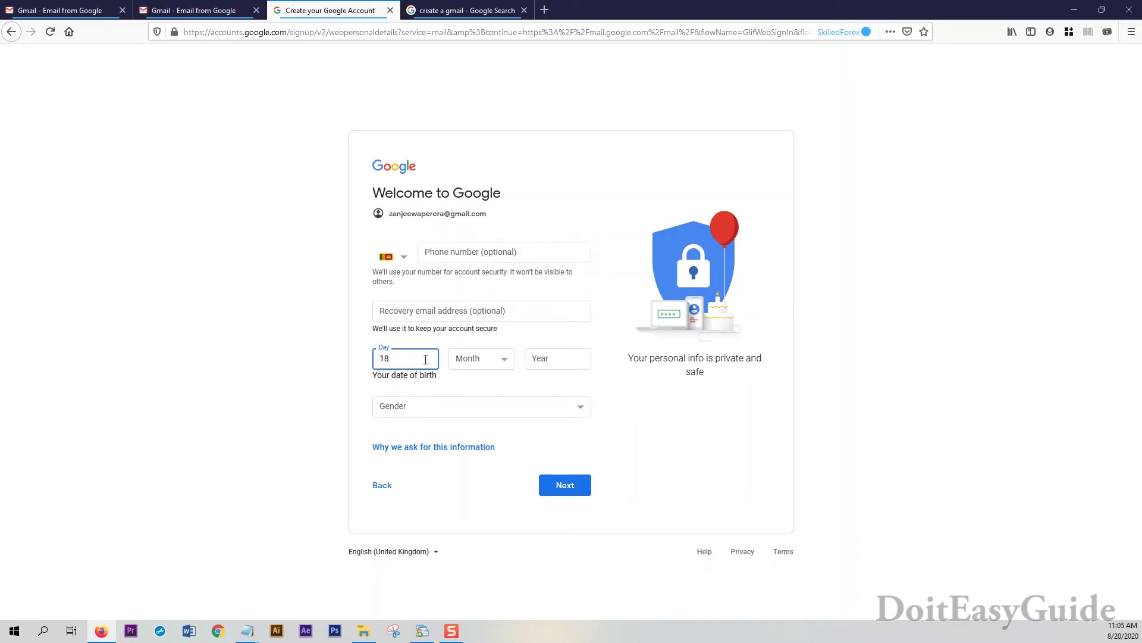
left_click(476, 366)
left_click(474, 394)
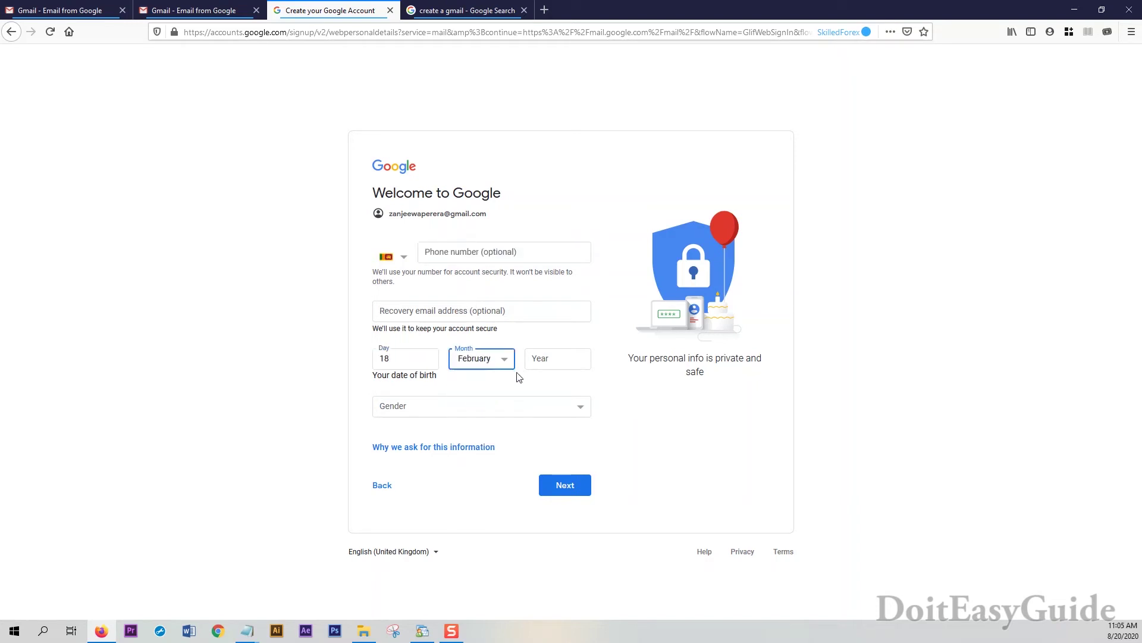
left_click(556, 360)
type("1989")
left_click(571, 405)
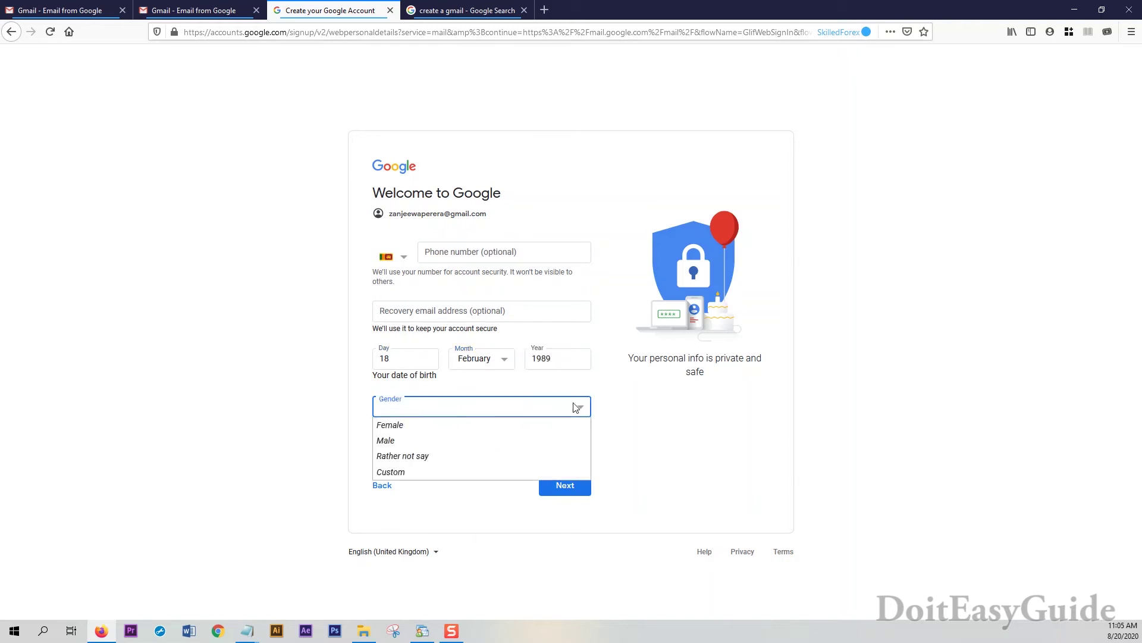
left_click(427, 439)
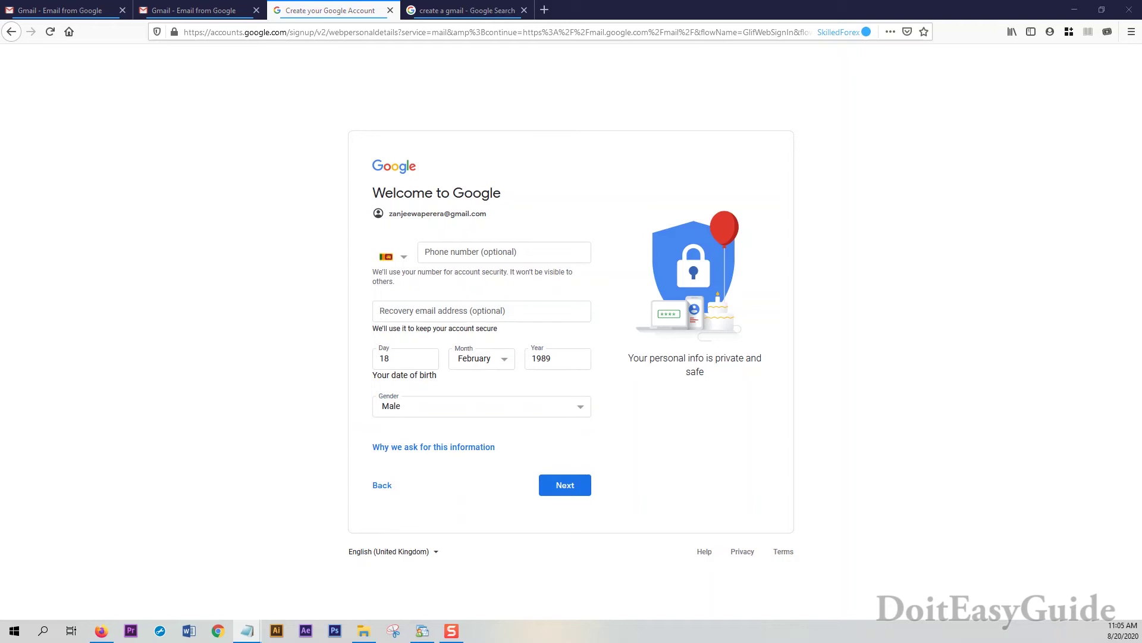
left_click(571, 484)
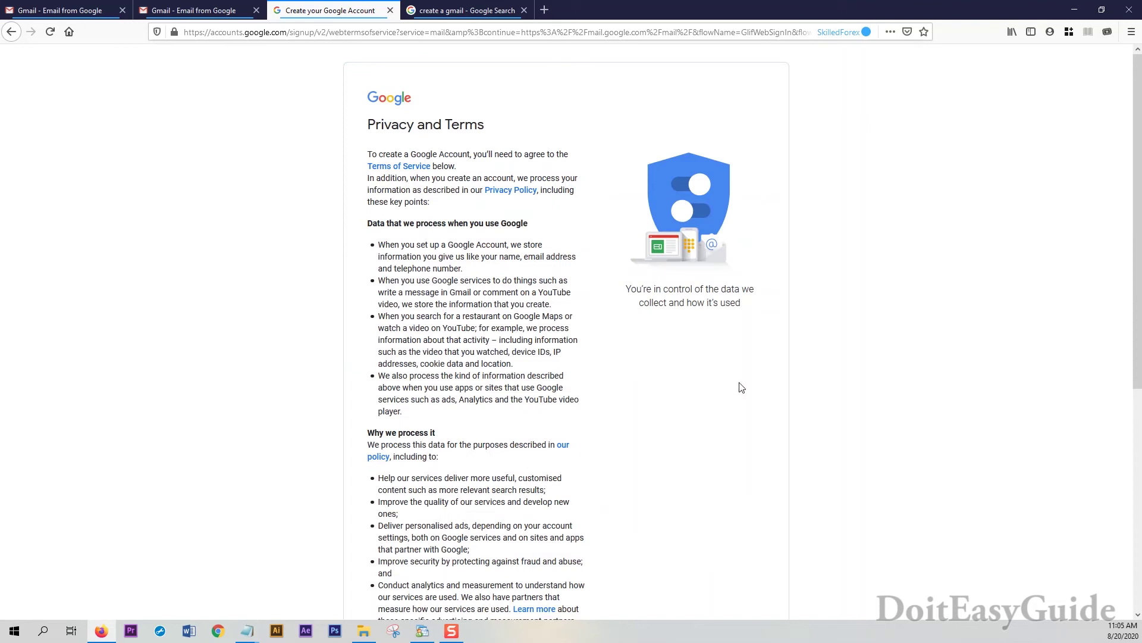
scroll(541, 356, "down", 3)
scroll(541, 356, "down", 2)
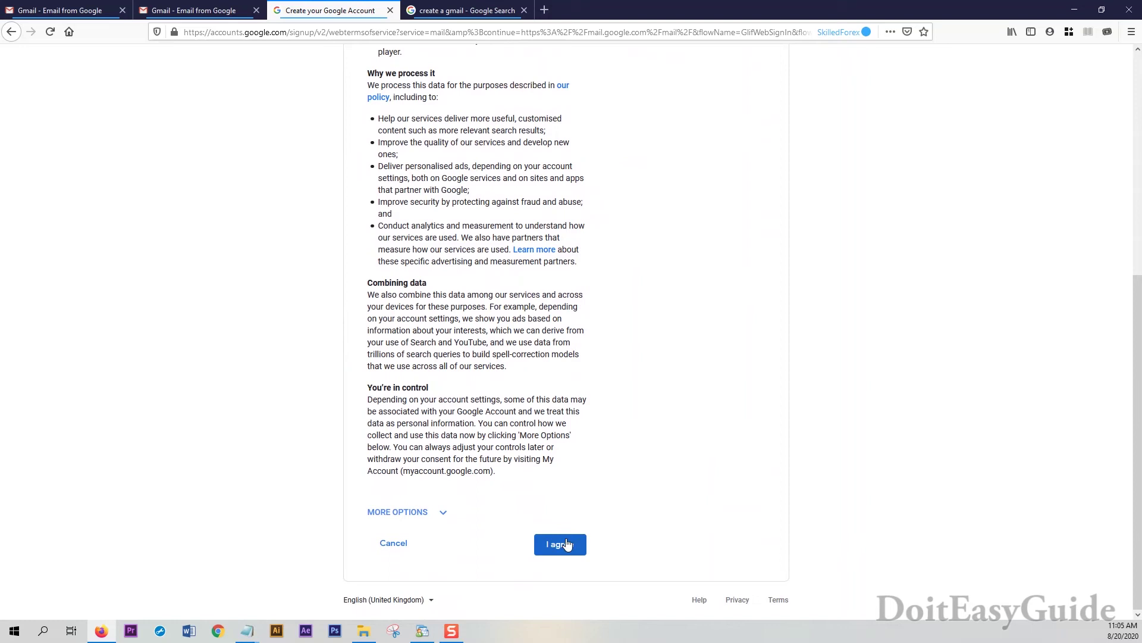
Agree to the Privacy and Terms so the new Gmail inbox opens.
left_click(558, 546)
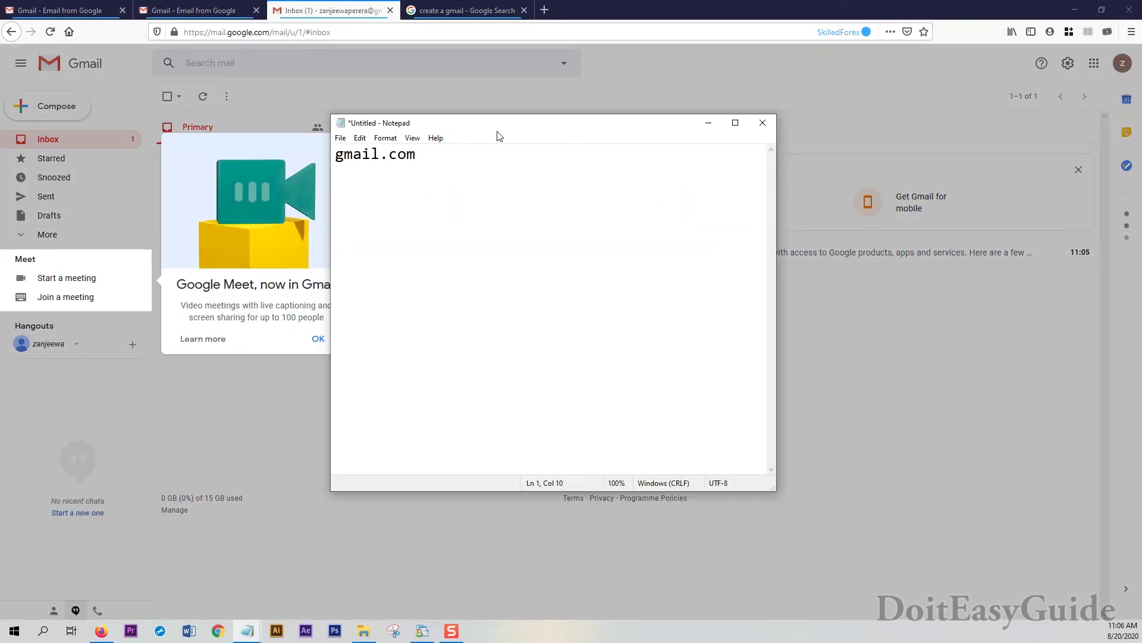
left_click_drag(498, 122, 519, 144)
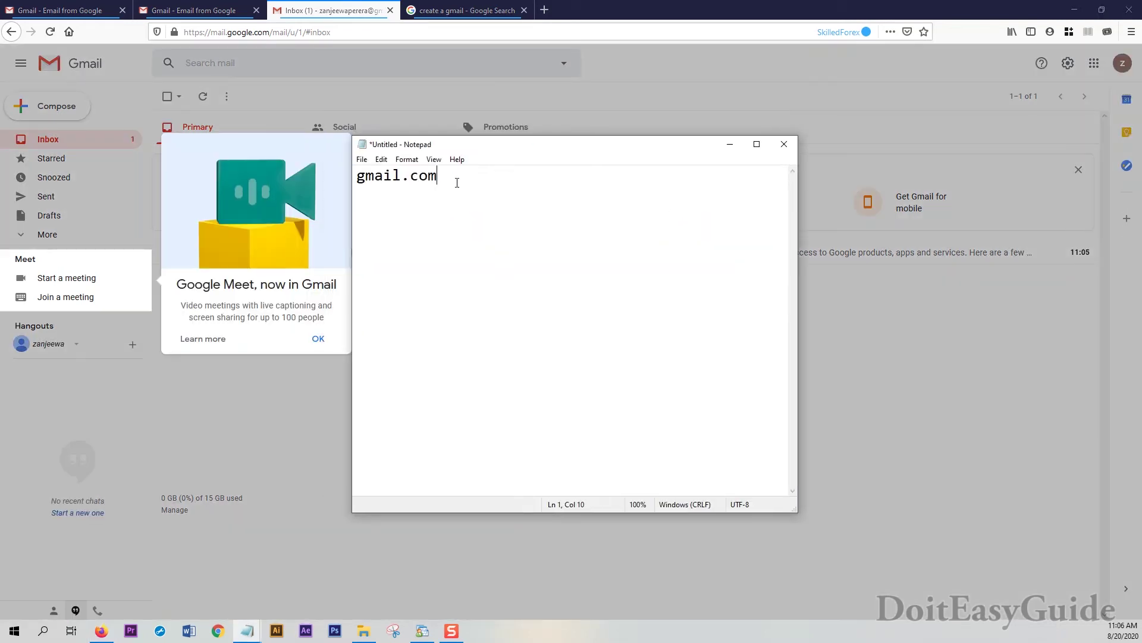
double_click(455, 176)
left_click(590, 65)
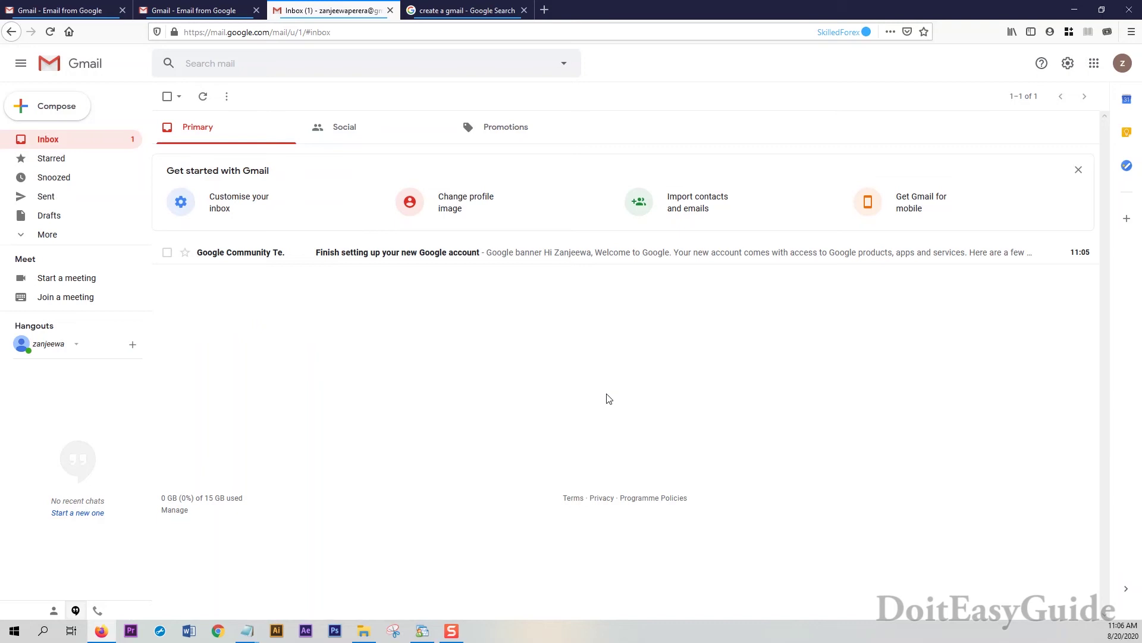
Read the 'Finish setting up your new Google account' email, check the empty Sent folder, and return to the inbox.
left_click(361, 258)
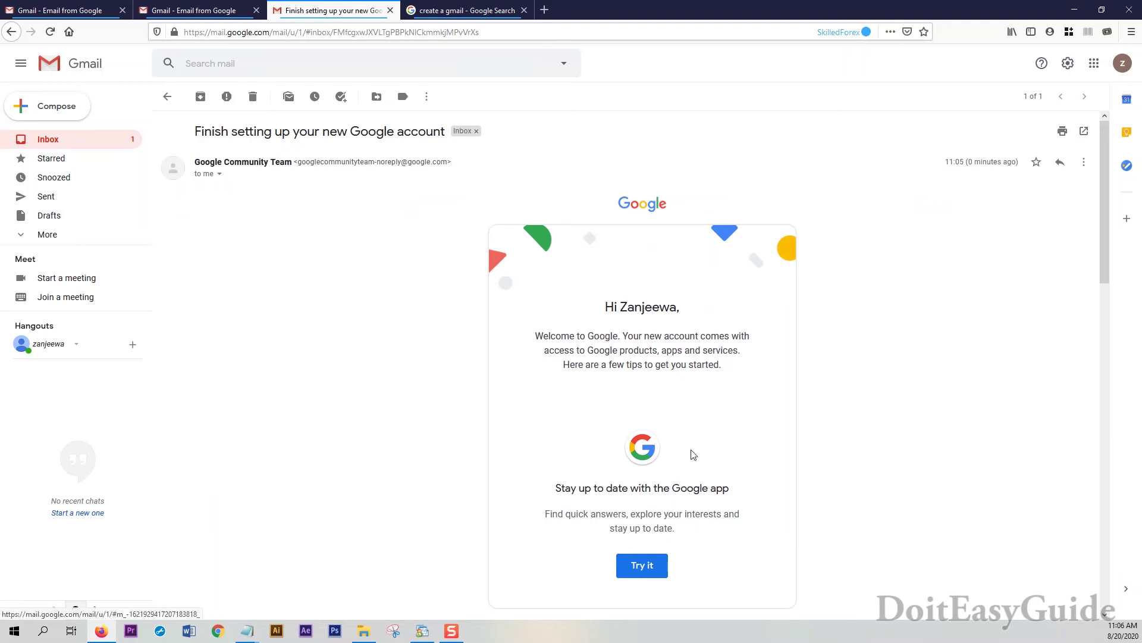
scroll(691, 454, "down", 5)
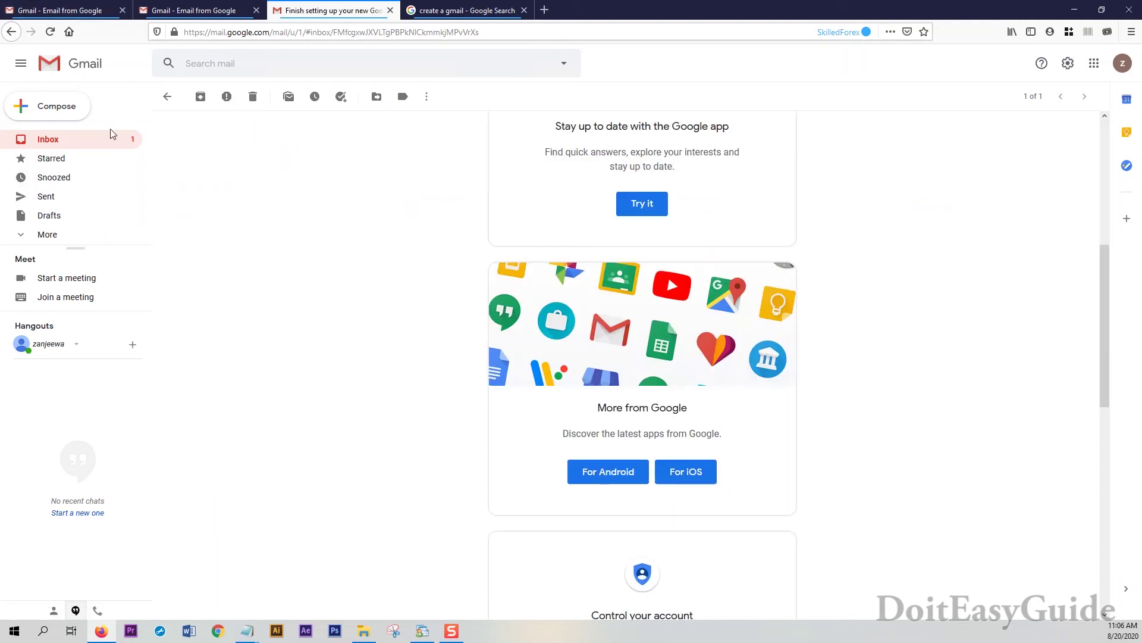
left_click(77, 141)
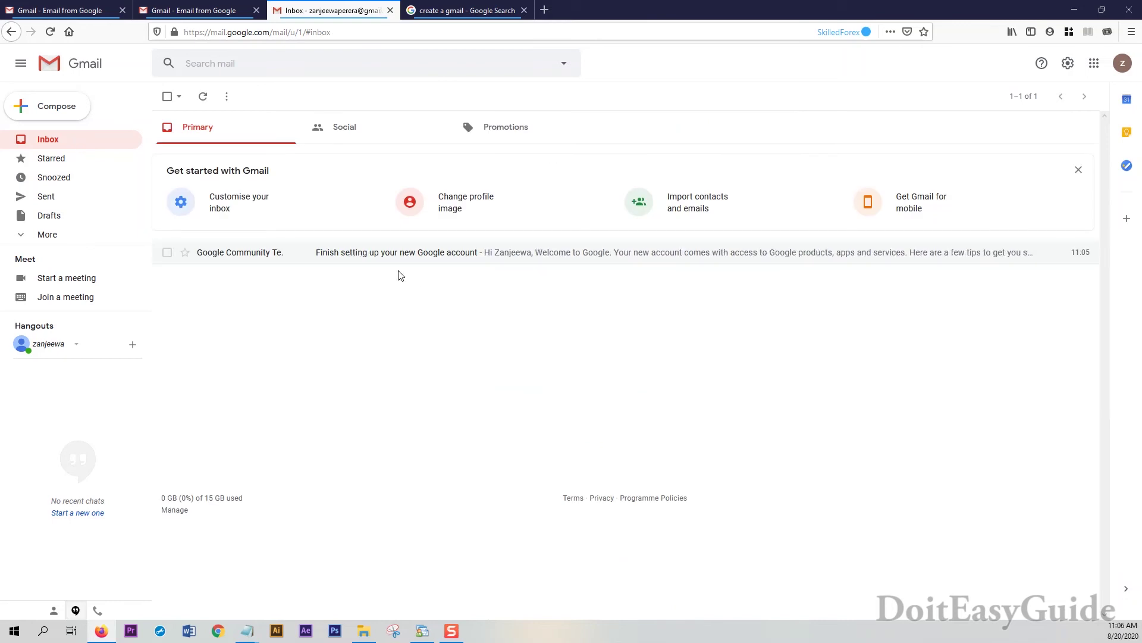
left_click(50, 145)
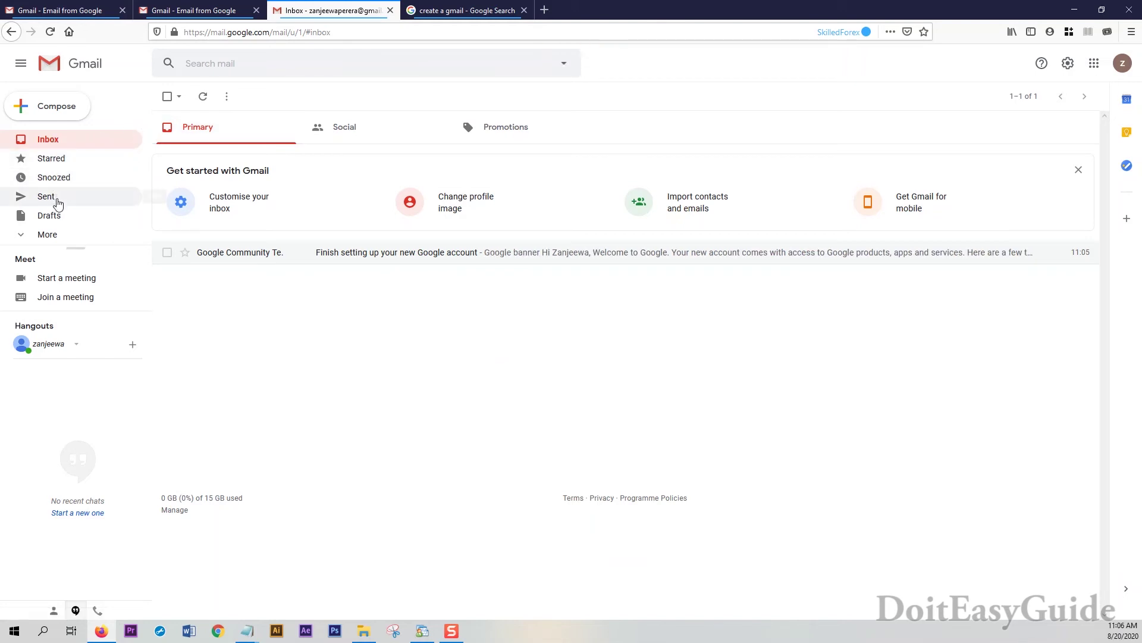
left_click(61, 197)
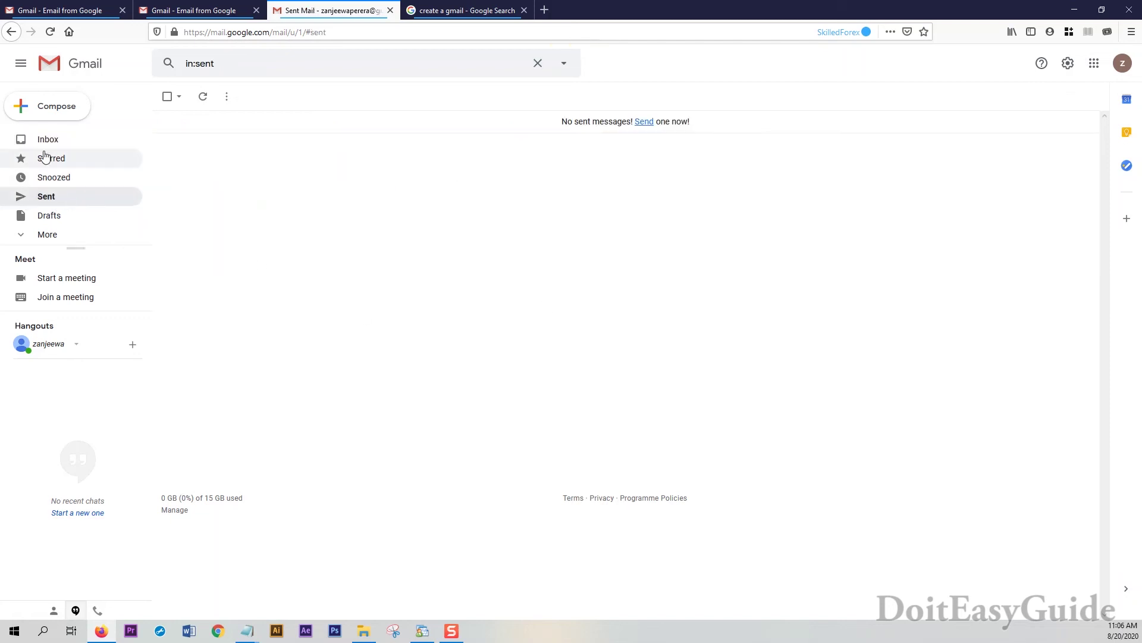
left_click(61, 140)
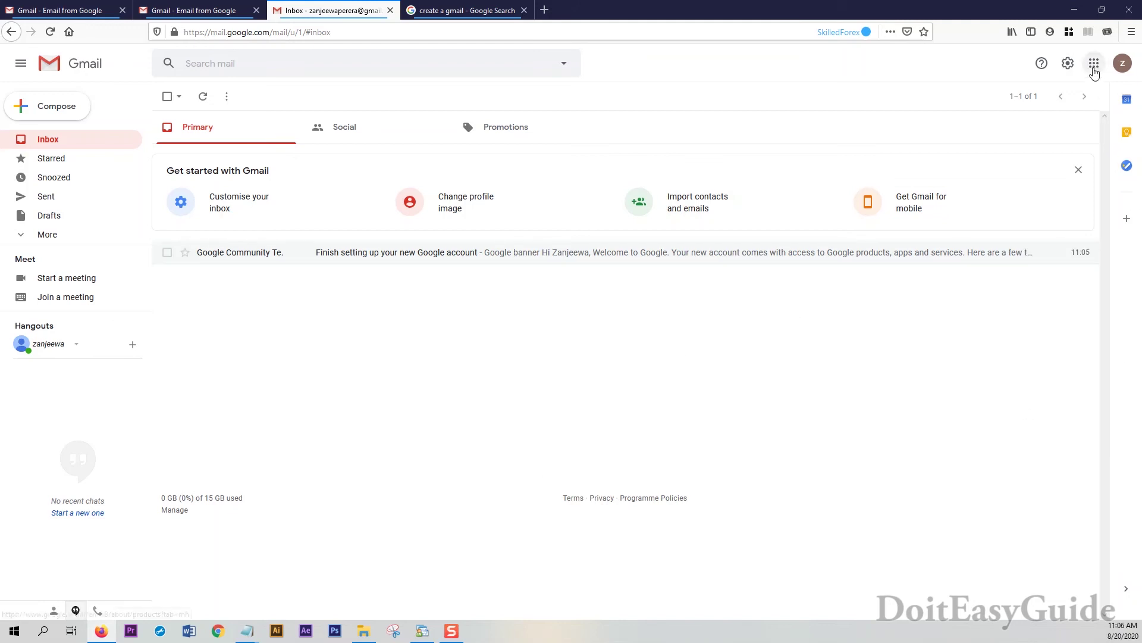
Show the Google apps launcher from the grid icon at the top right.
left_click(1093, 64)
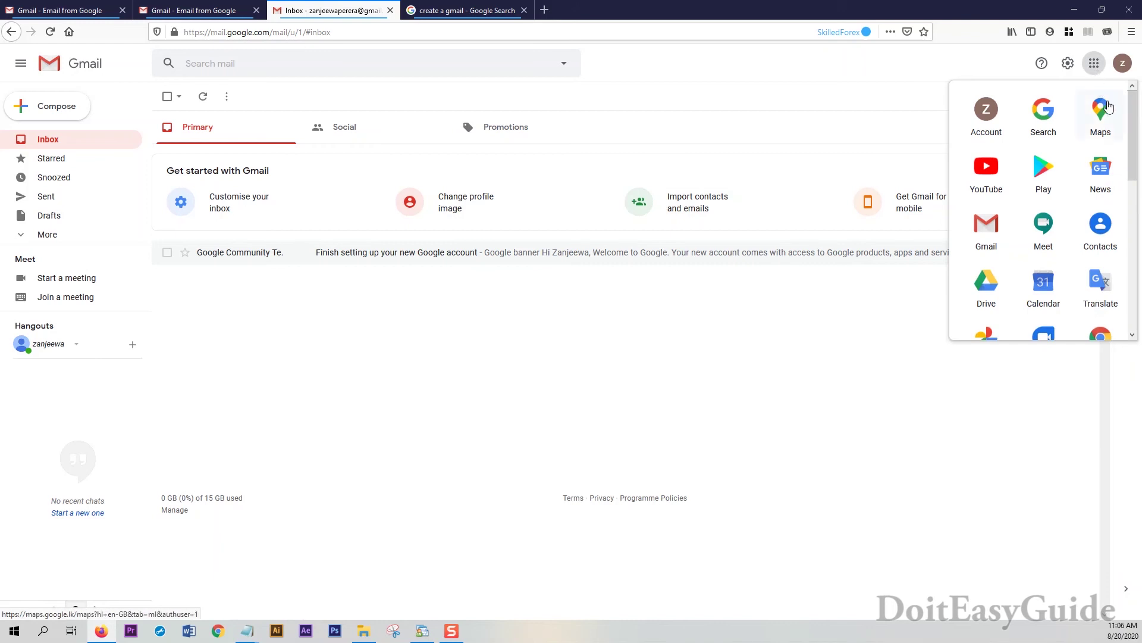
mouse_move(1135, 129)
left_mouse_down()
mouse_move(1140, 186)
mouse_move(1140, 121)
left_mouse_up()
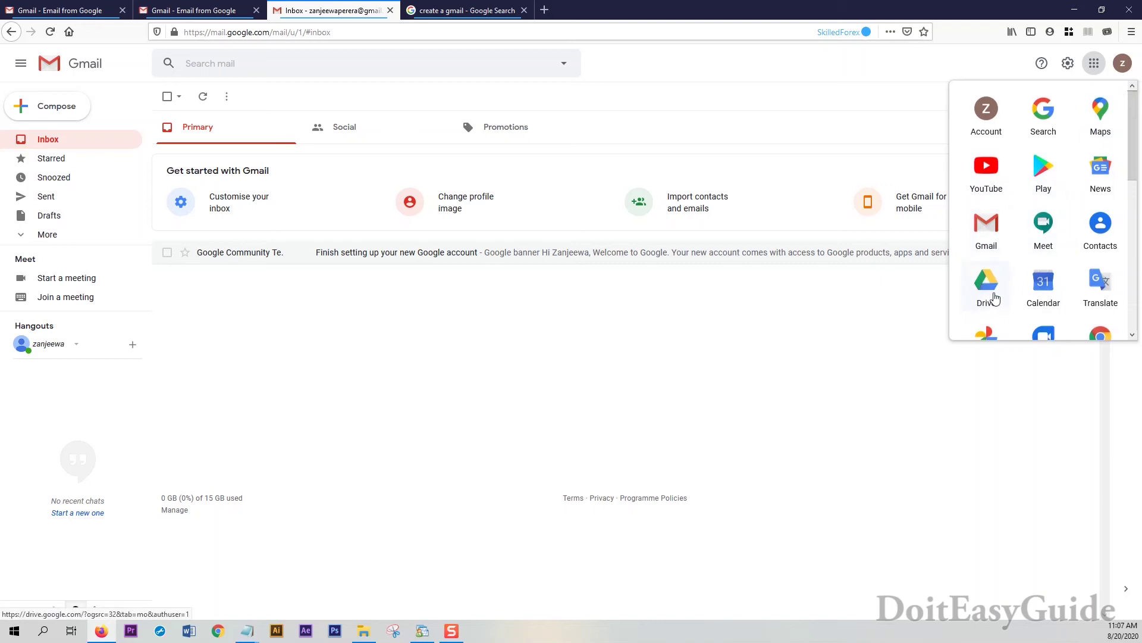
scroll(994, 298, "down", 2)
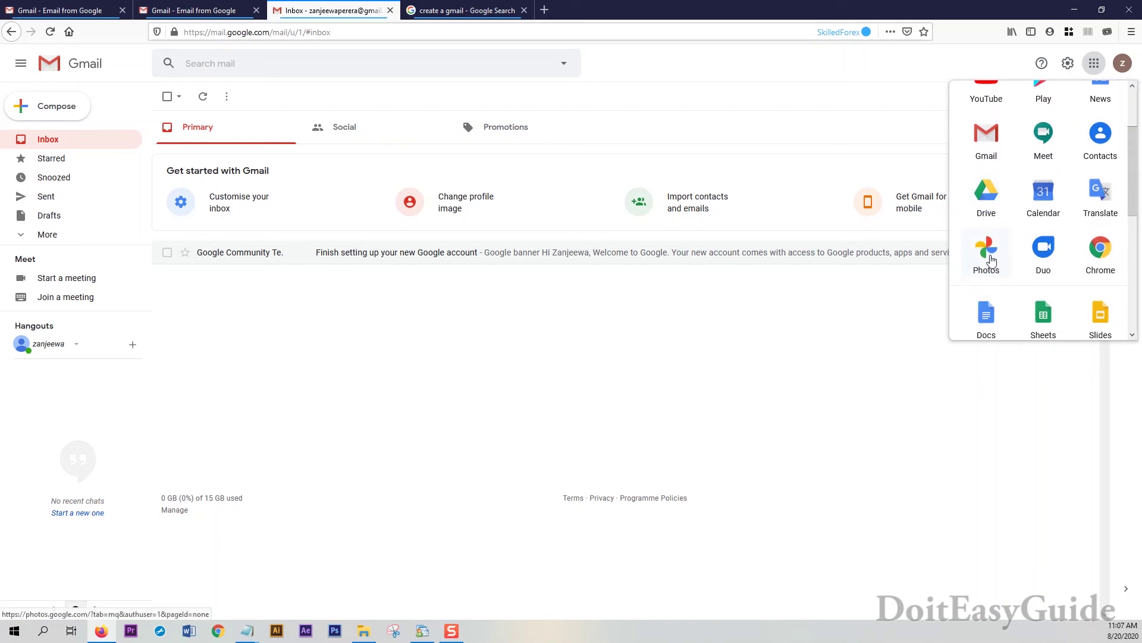
scroll(1043, 256, "down", 2)
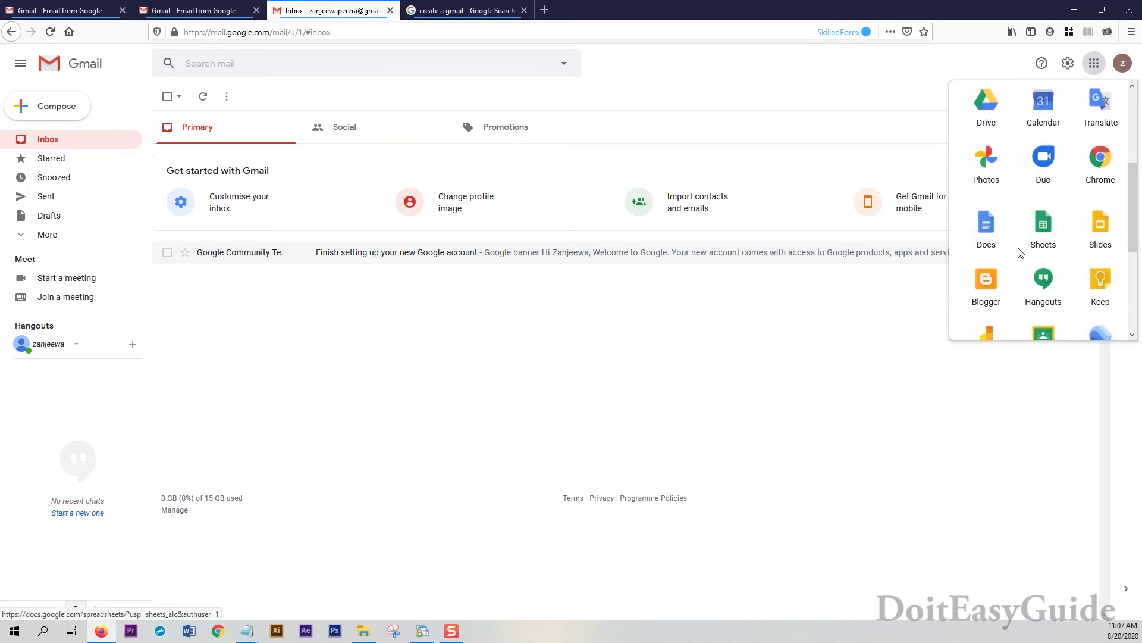
scroll(1051, 233, "down", 2)
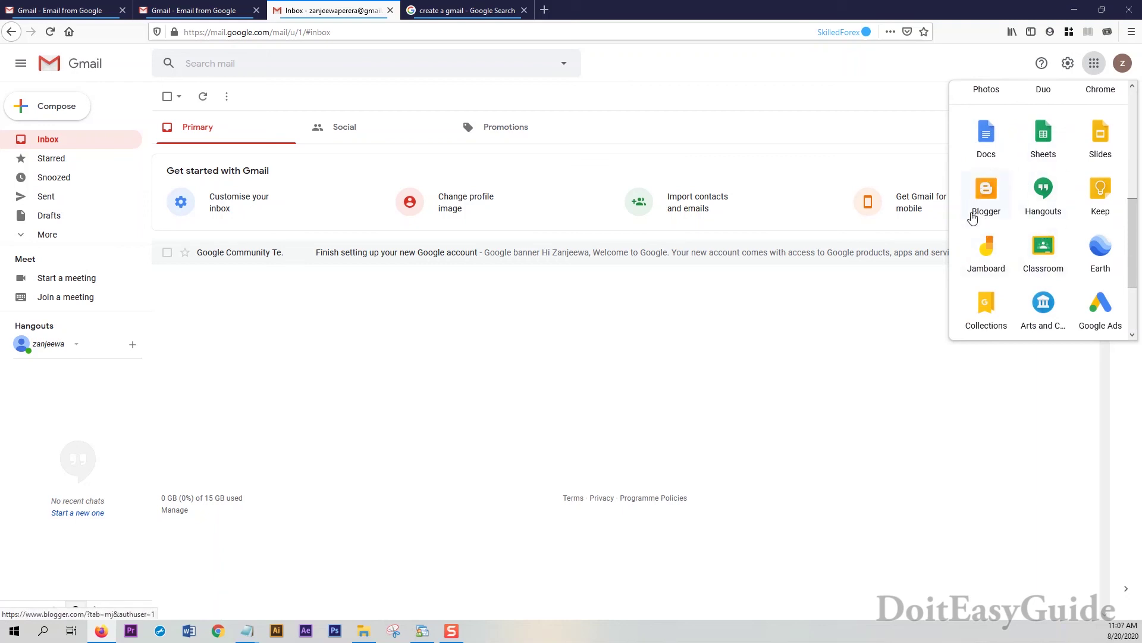
scroll(974, 222, "down", 2)
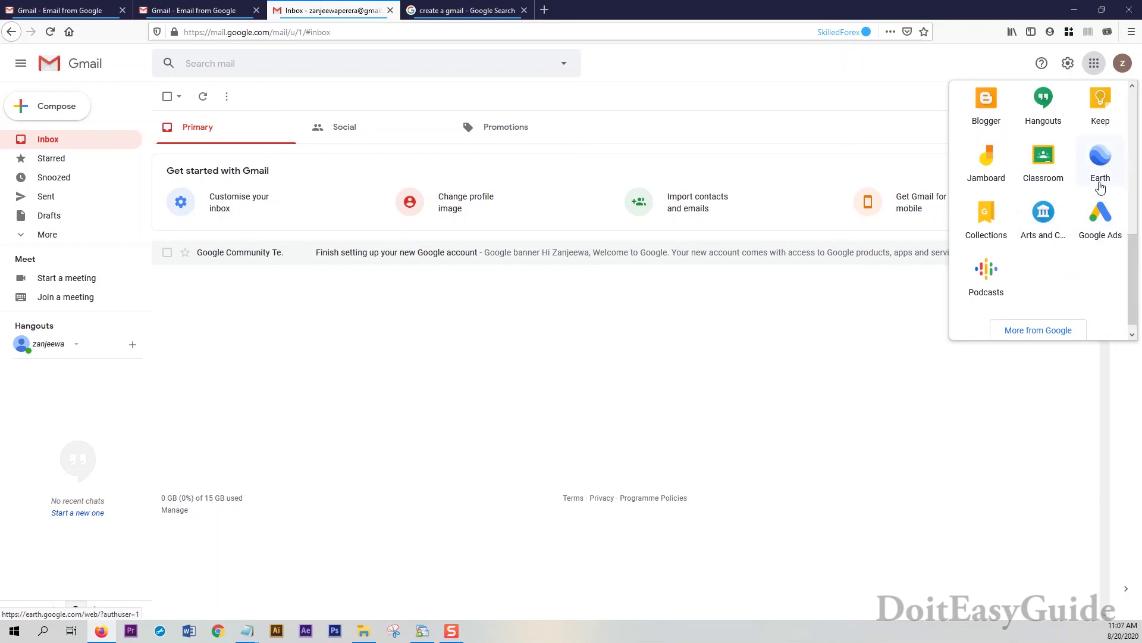
scroll(1056, 272, "up", 5)
scroll(1055, 272, "up", 2)
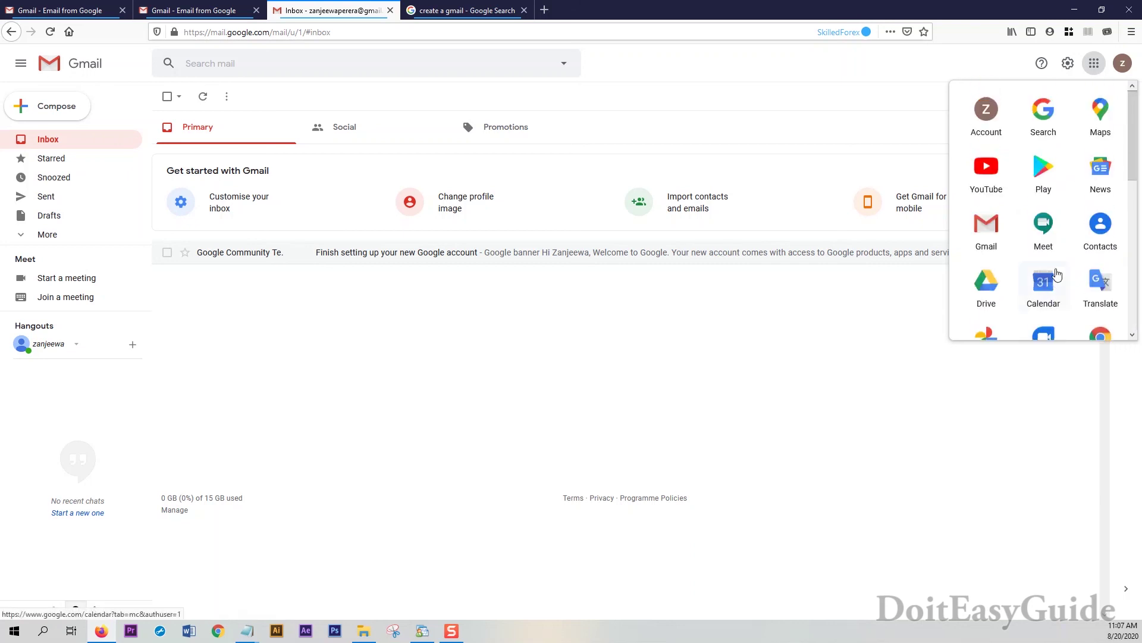
scroll(1056, 273, "down", 1)
scroll(1056, 273, "down", 1)
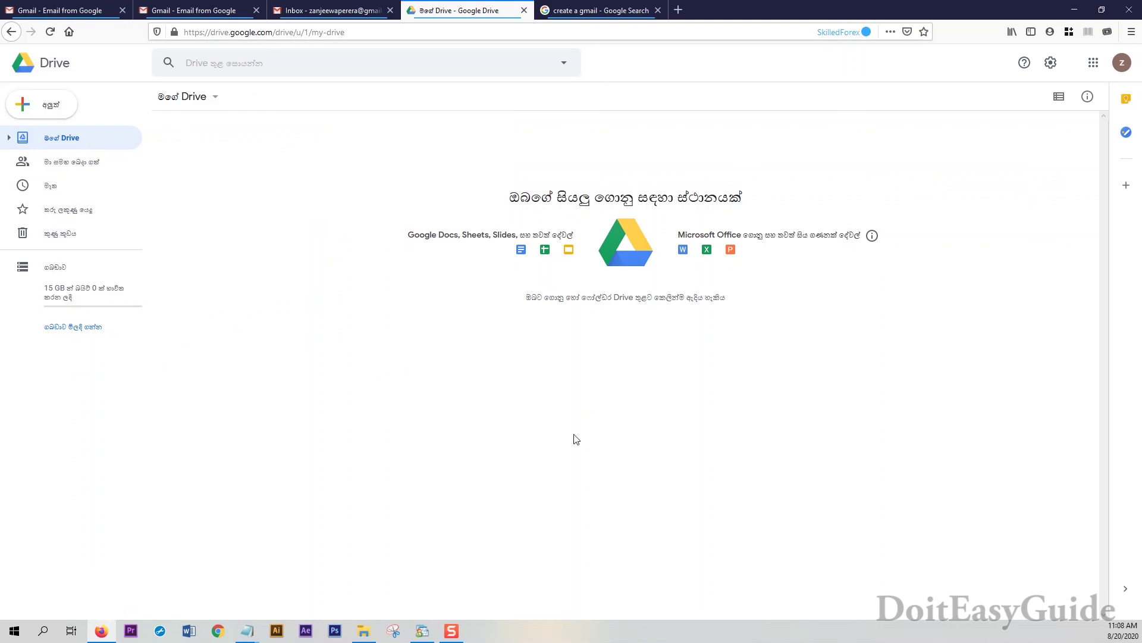
Switch between the Google Drive tab and the Gmail inbox, ending on the inbox.
key("ctrl+shift+Tab")
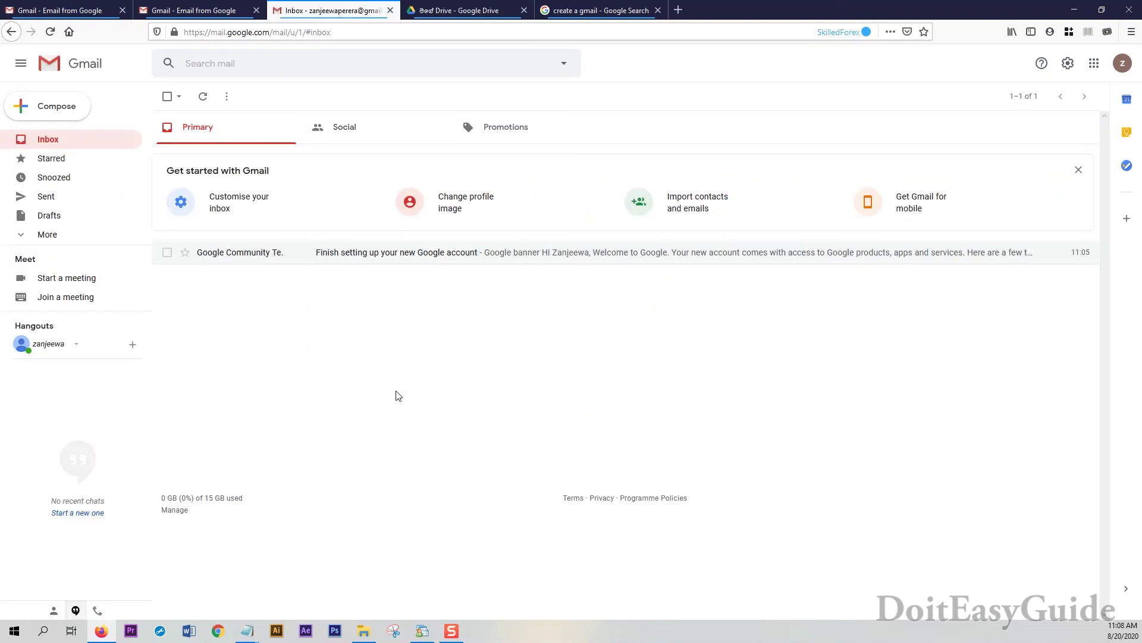
left_click(460, 13)
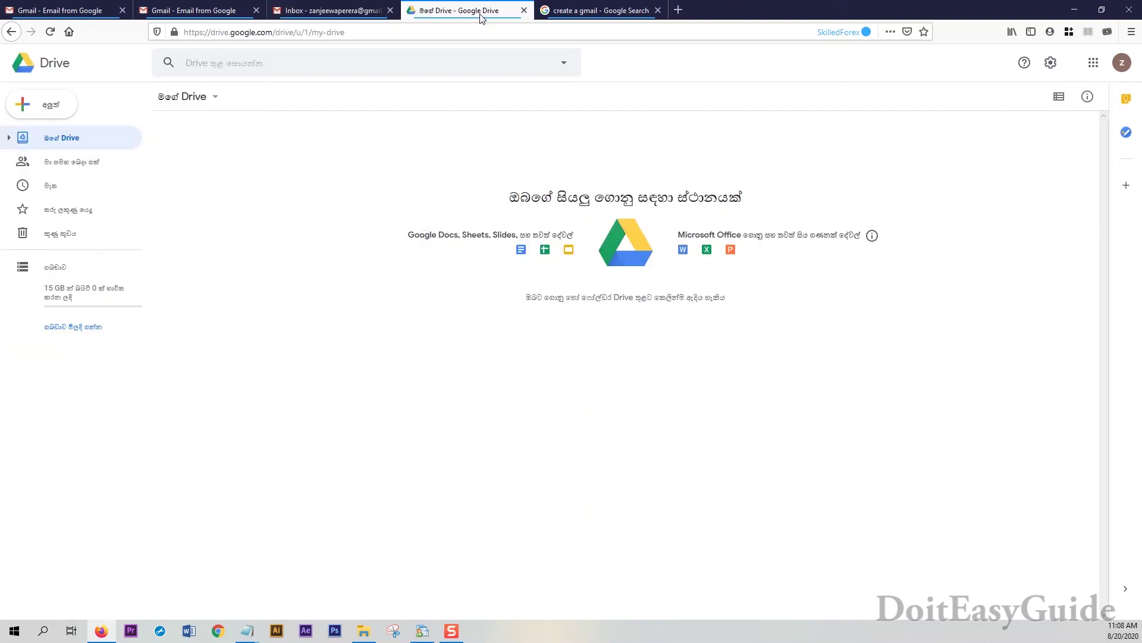
left_click(331, 10)
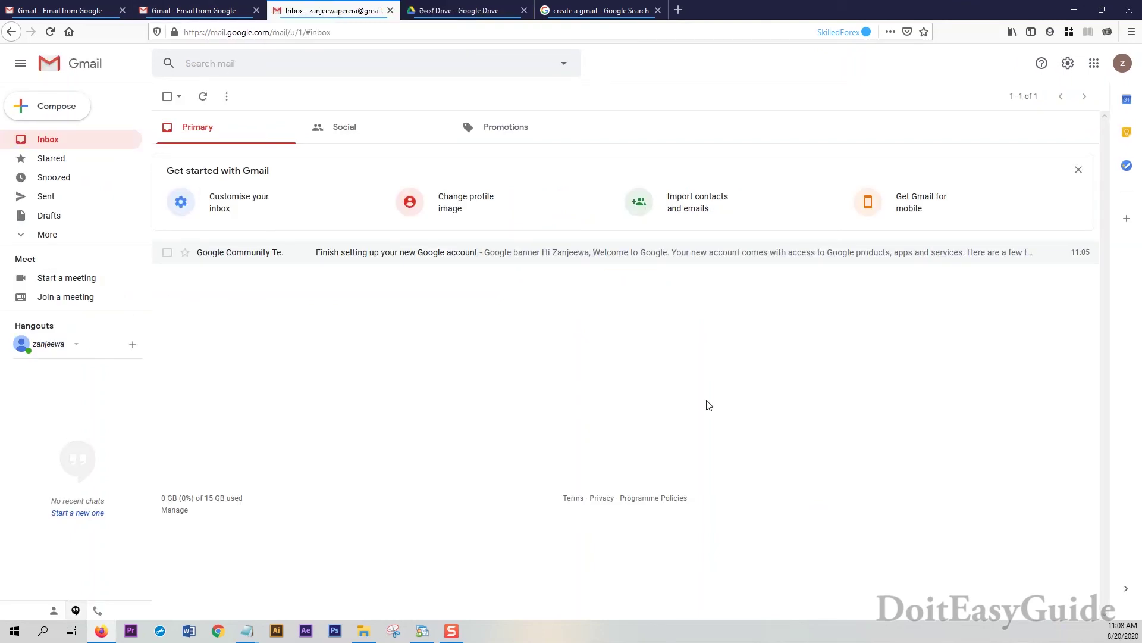